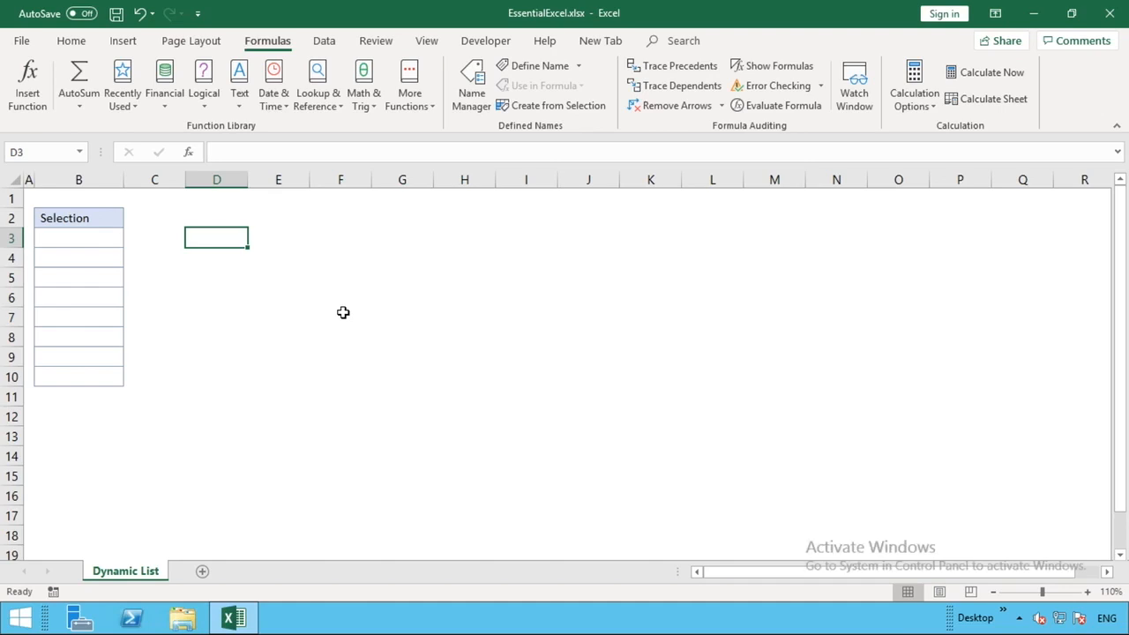
- Add list data validation to cell B3 with the source entries Yes,No
click(76, 44)
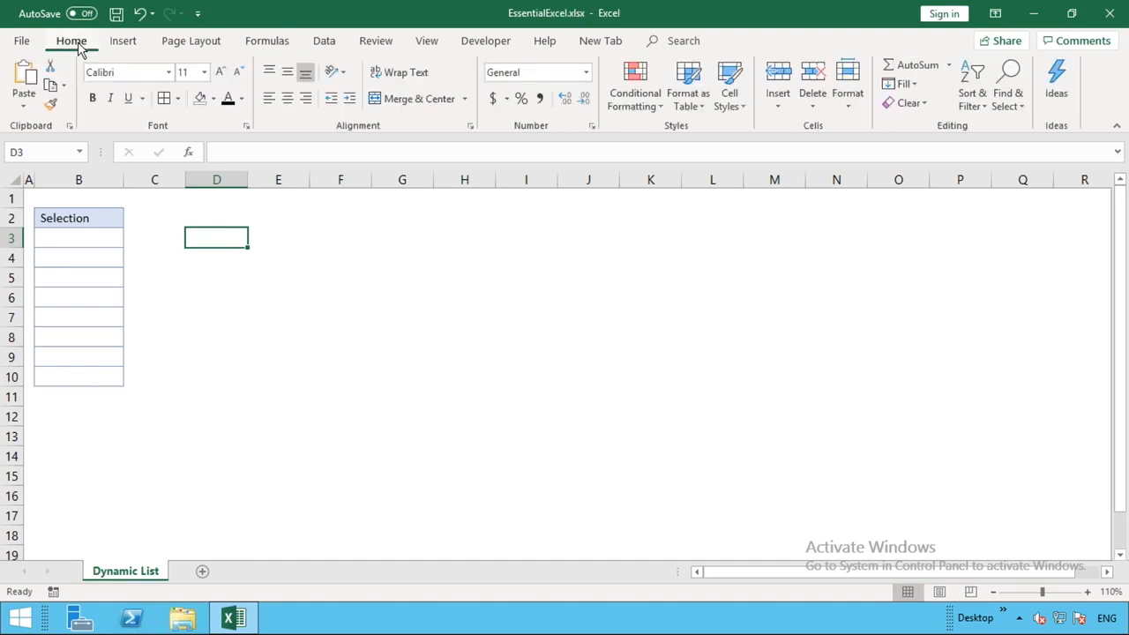
click(75, 235)
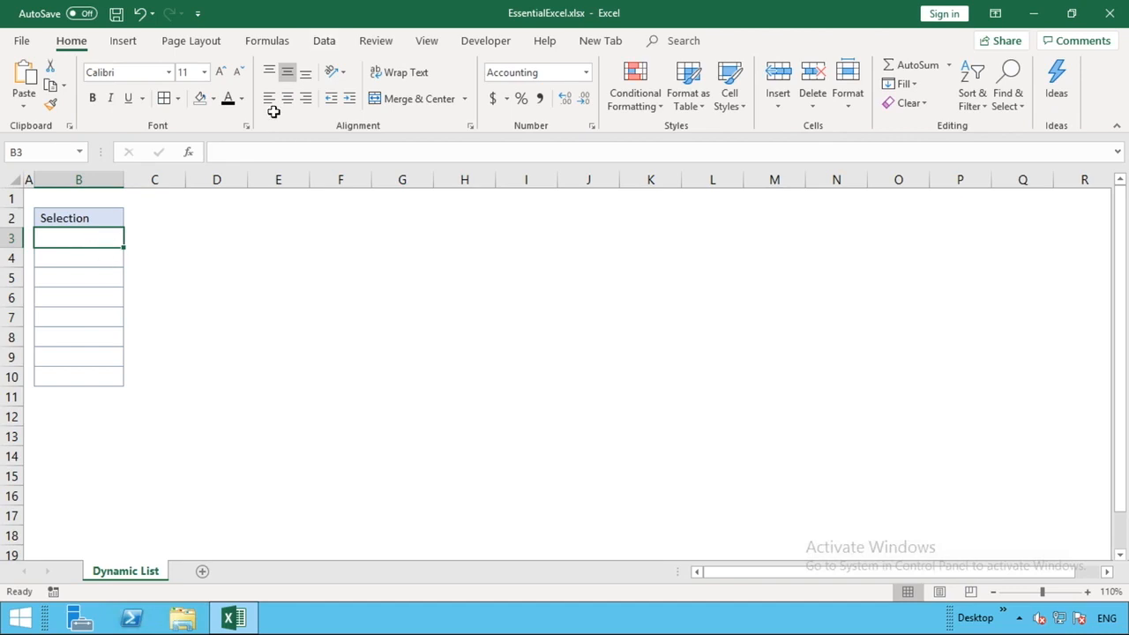
click(326, 42)
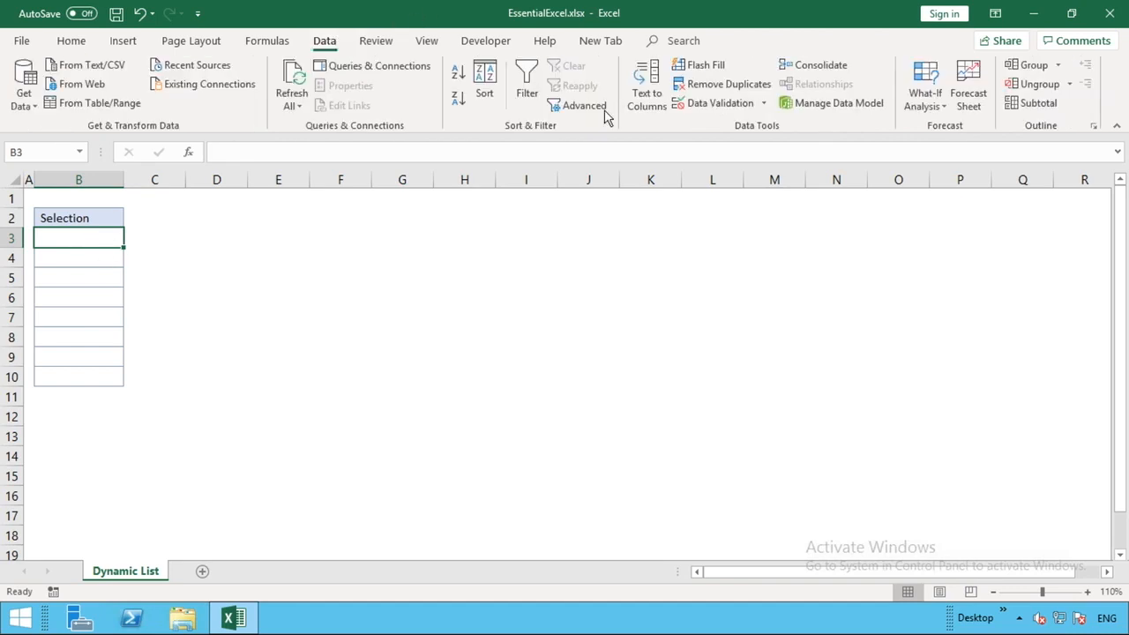
click(735, 109)
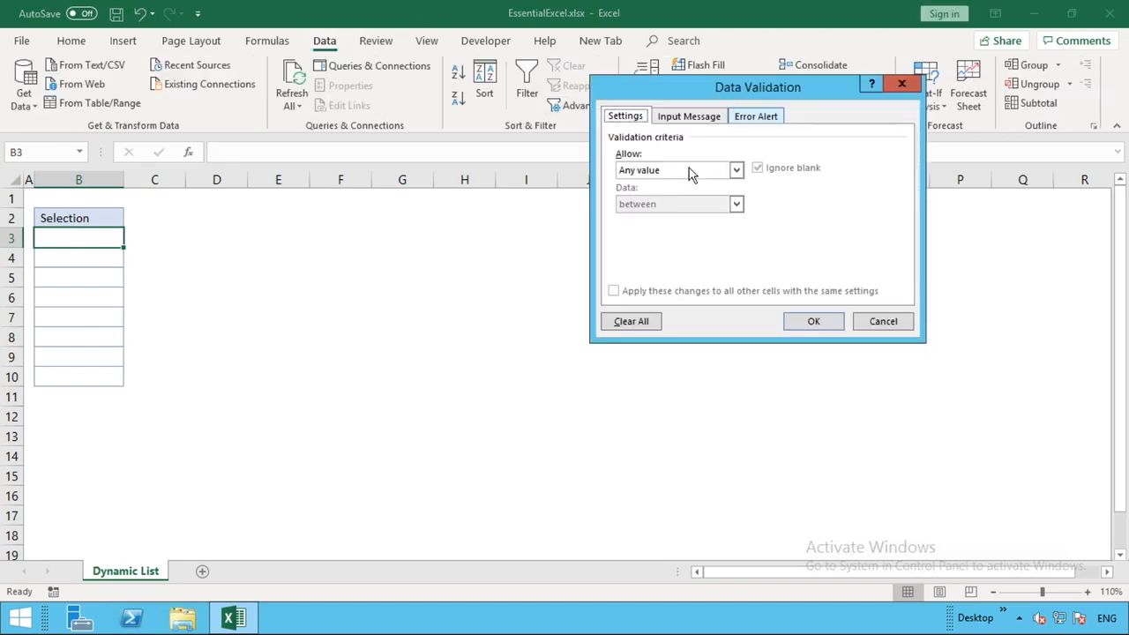
click(735, 170)
click(652, 219)
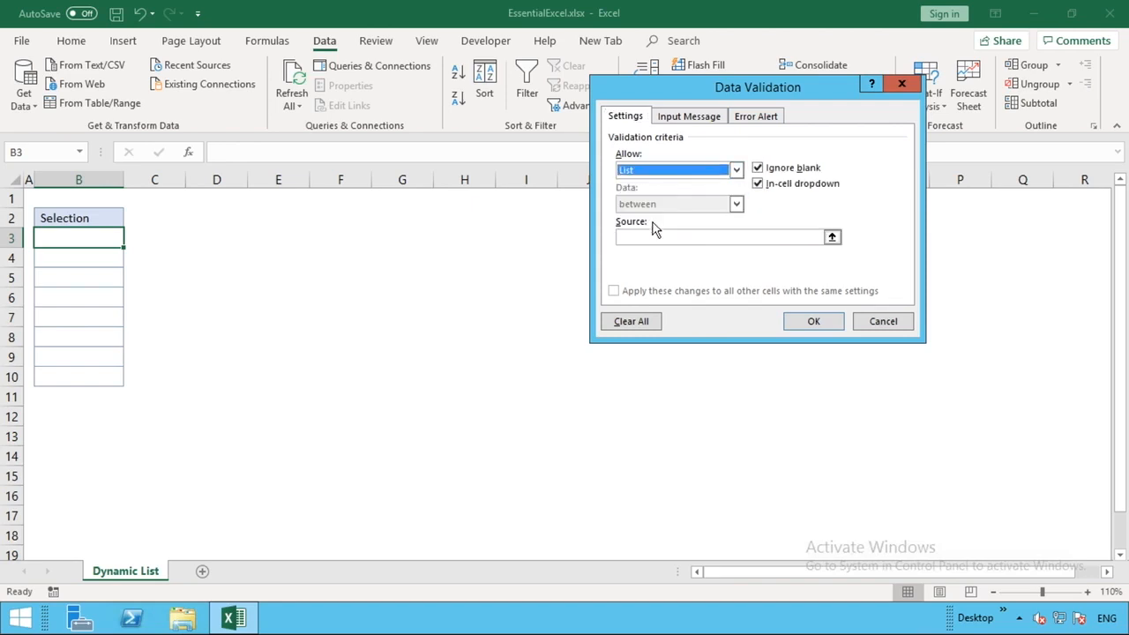
click(645, 236)
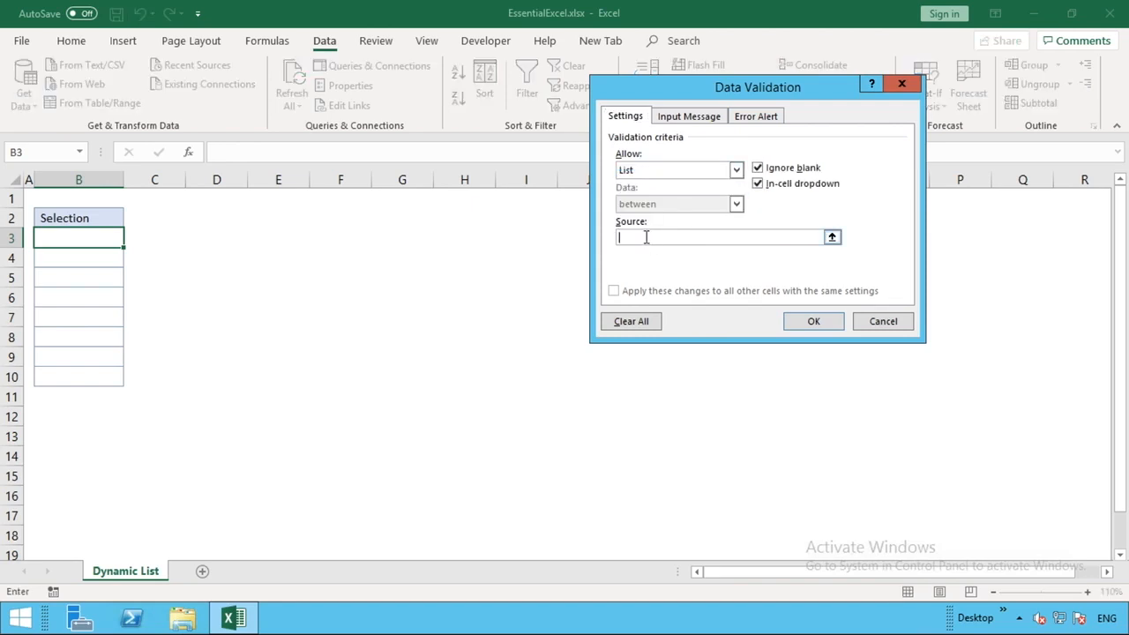
text(Yes,No)
click(802, 320)
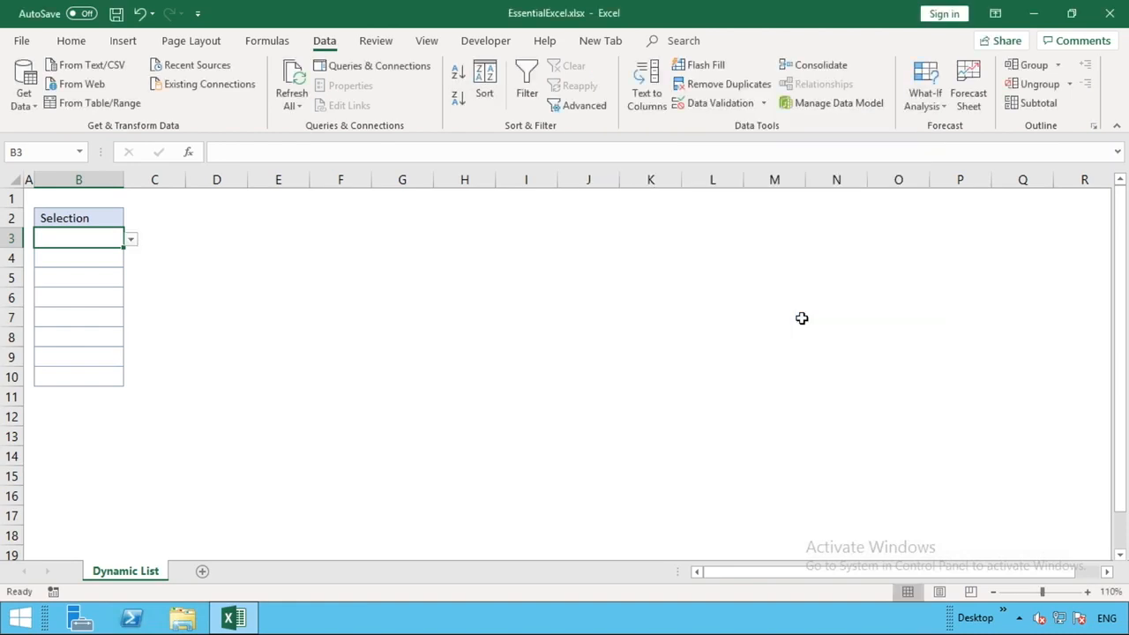
- Test the drop-down in cell B3 by choosing Yes, followed by No
click(131, 240)
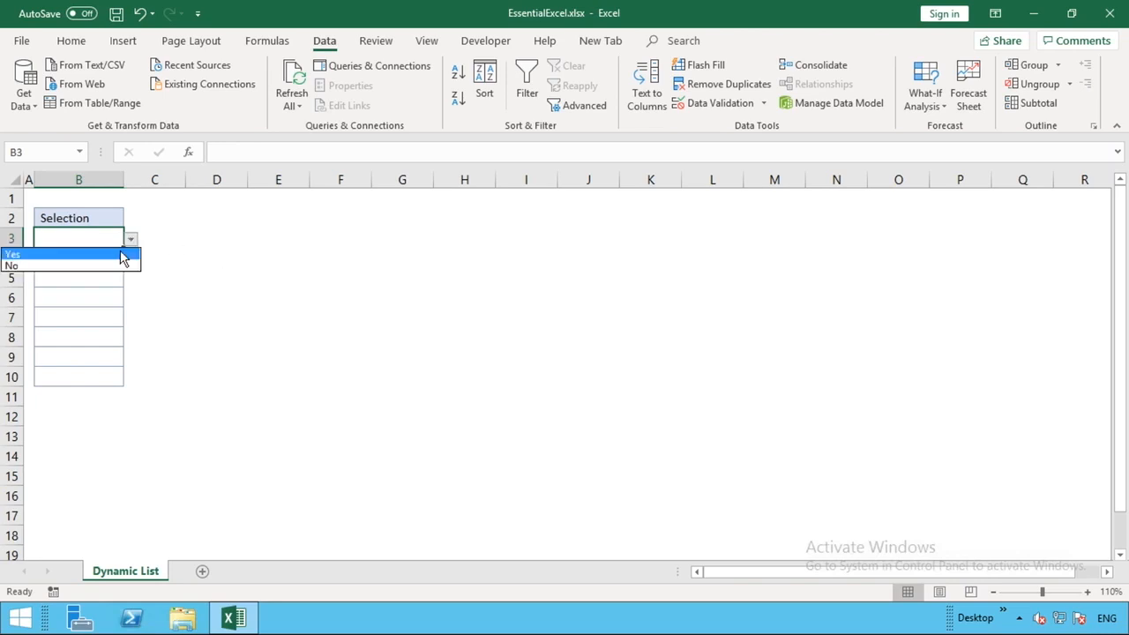
click(121, 254)
click(130, 239)
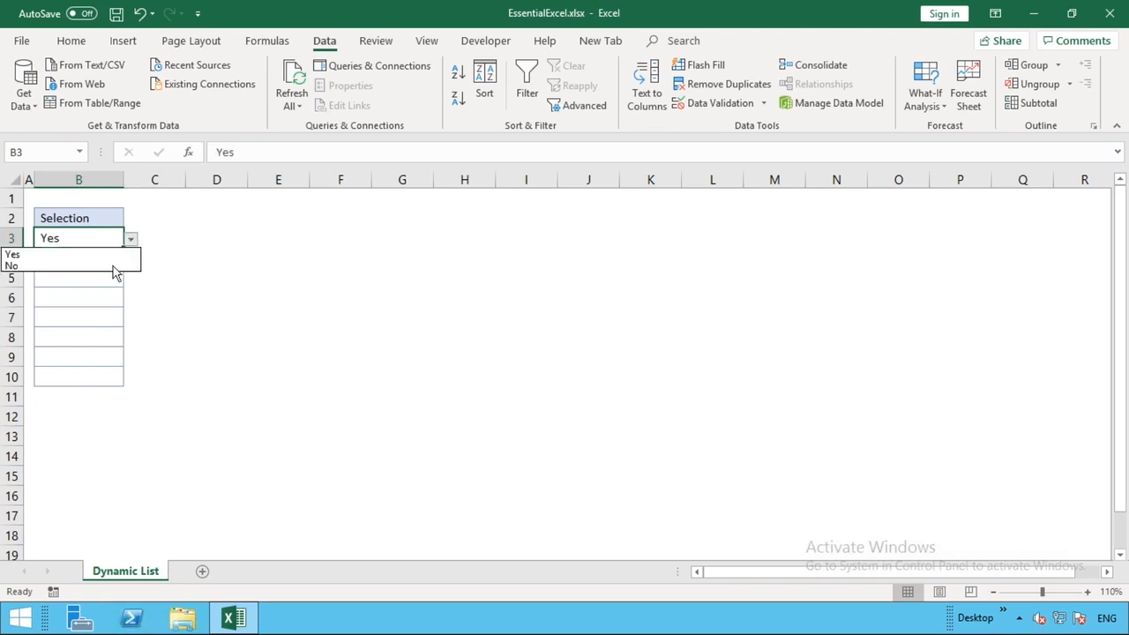
click(103, 265)
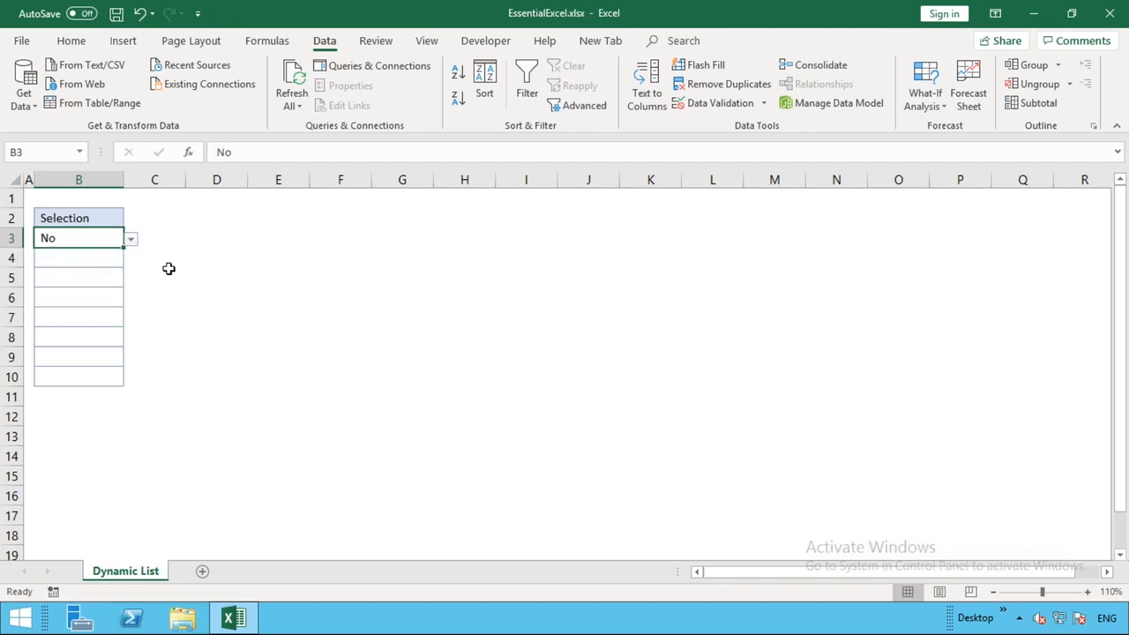
- Add Maybe as a third entry to the validation list source of cell B3
click(695, 104)
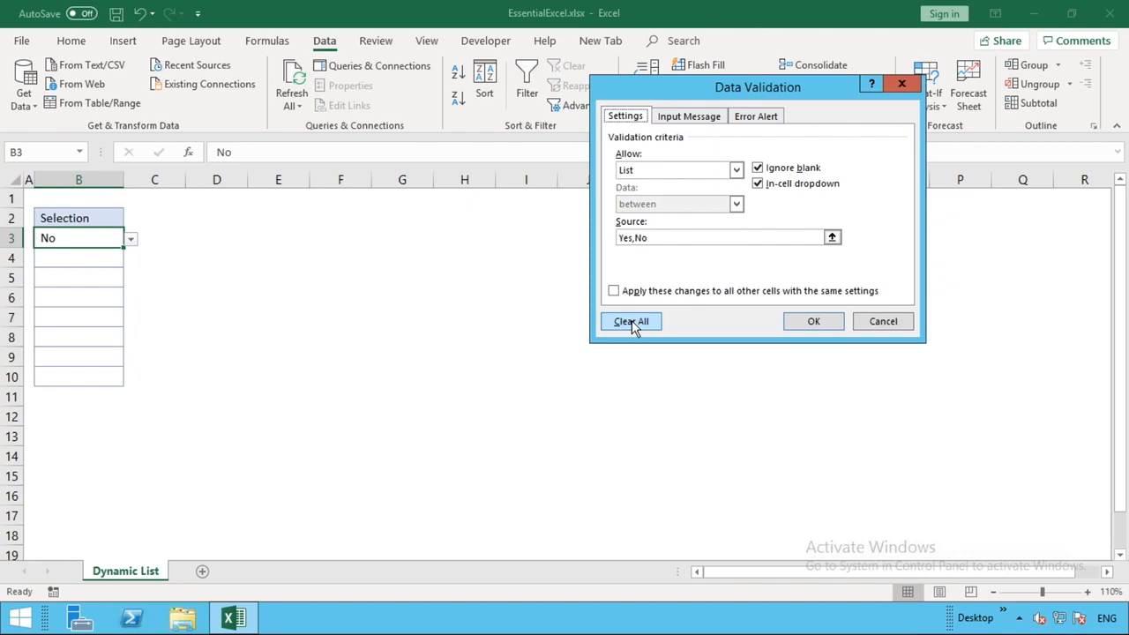
click(695, 237)
text(,)
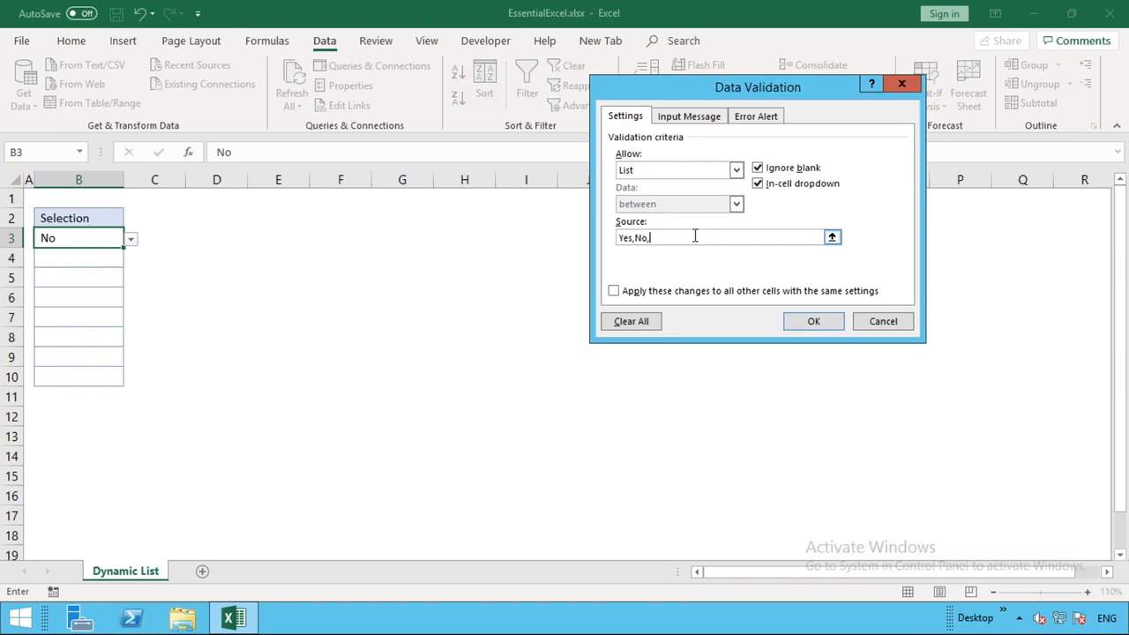
text(Maybe)
click(799, 321)
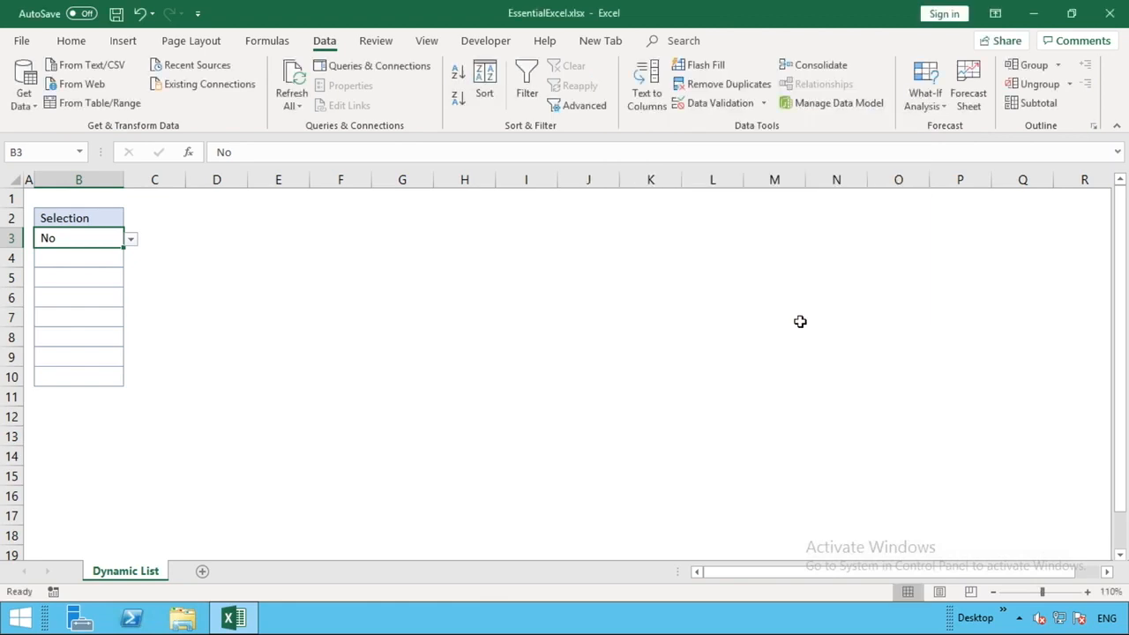
- Choose Maybe from the drop-down list in cell B3 and review the available entries
click(130, 239)
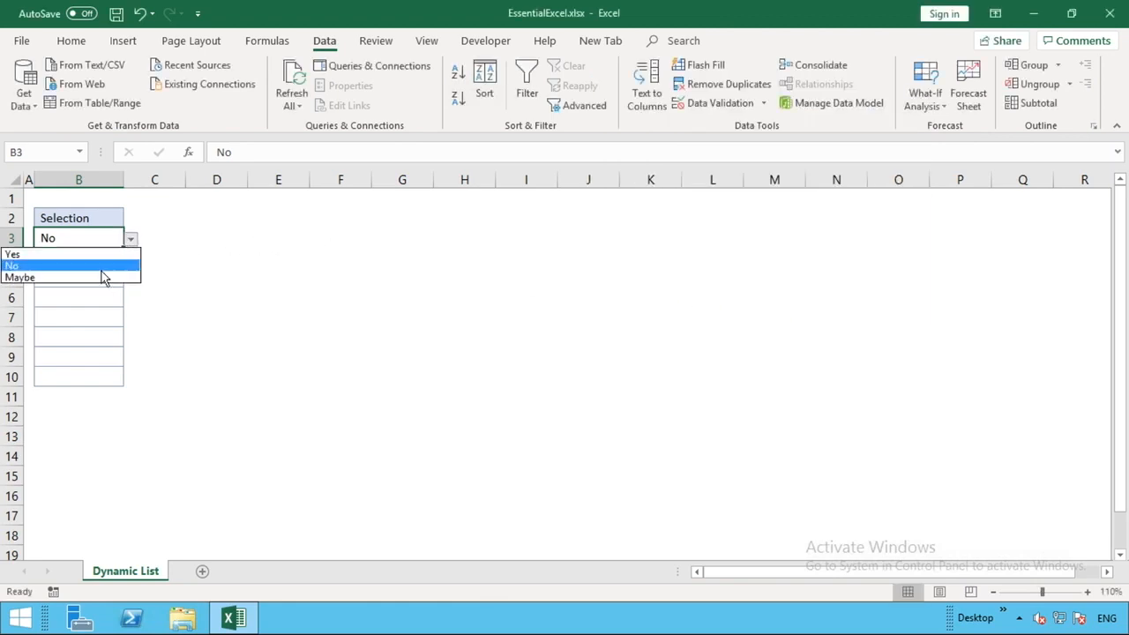
click(100, 279)
click(131, 239)
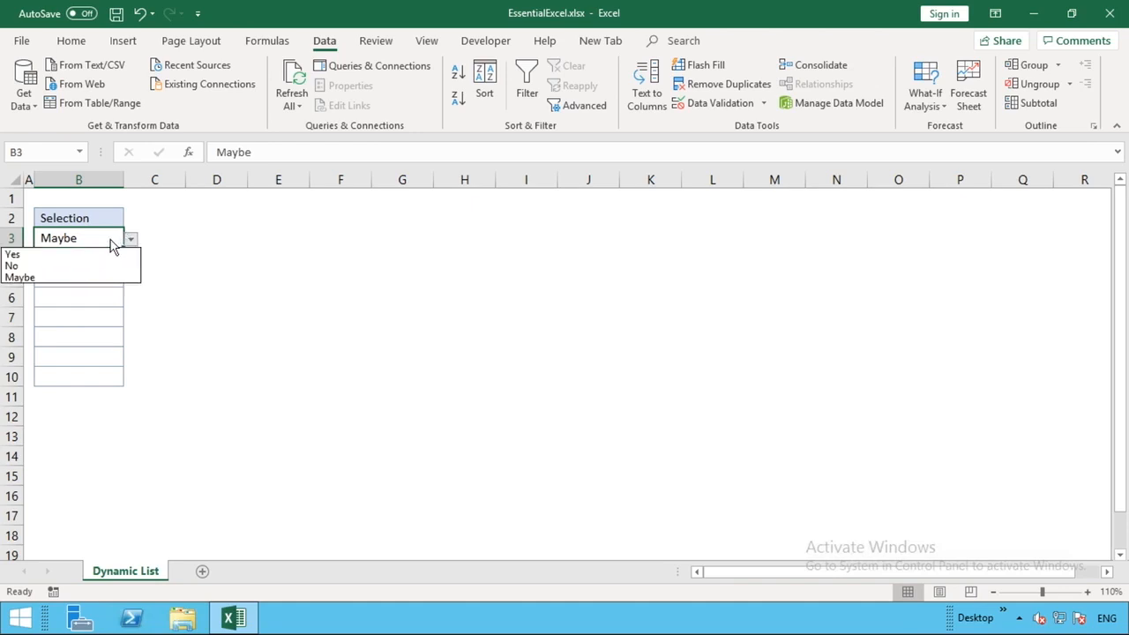
click(113, 239)
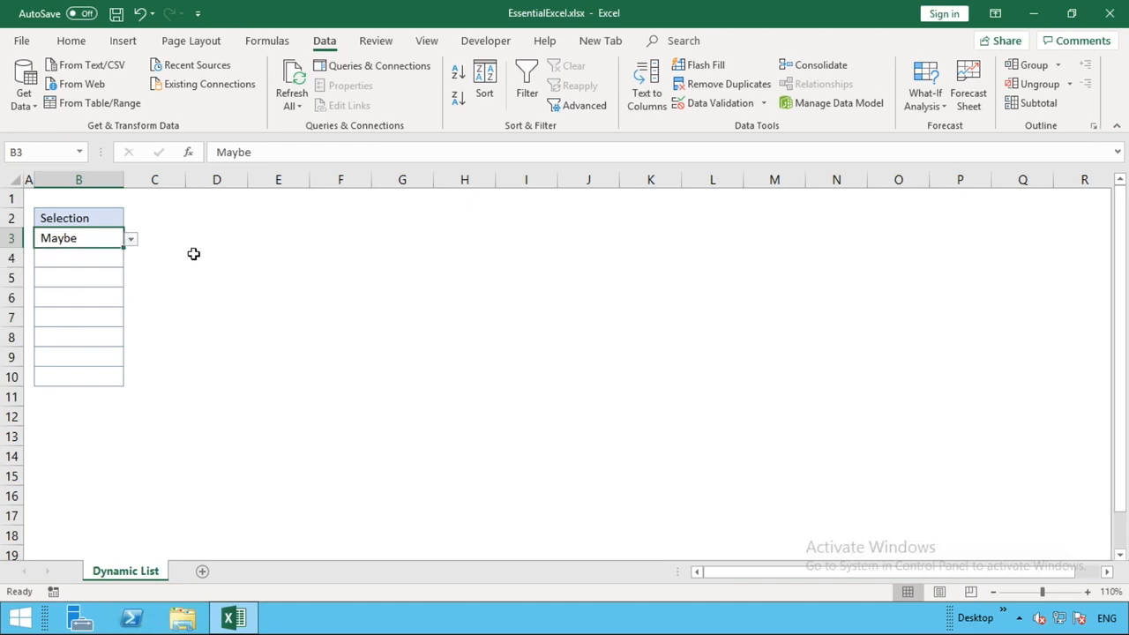
- Clear all data validation settings from cell B3 and delete the cell's contents
click(763, 106)
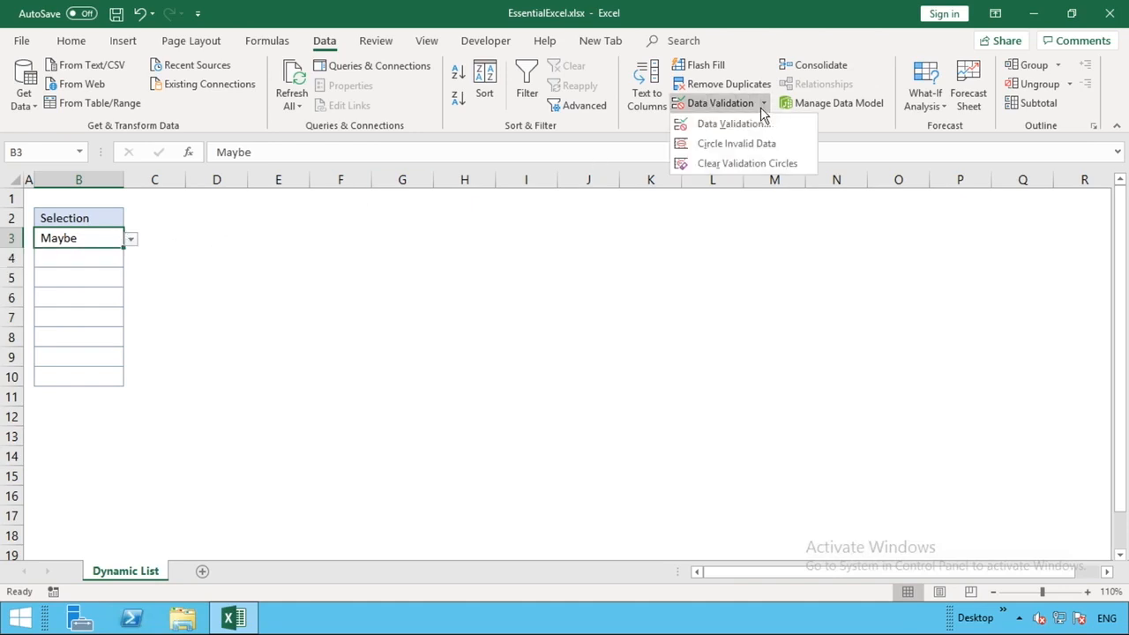
click(749, 124)
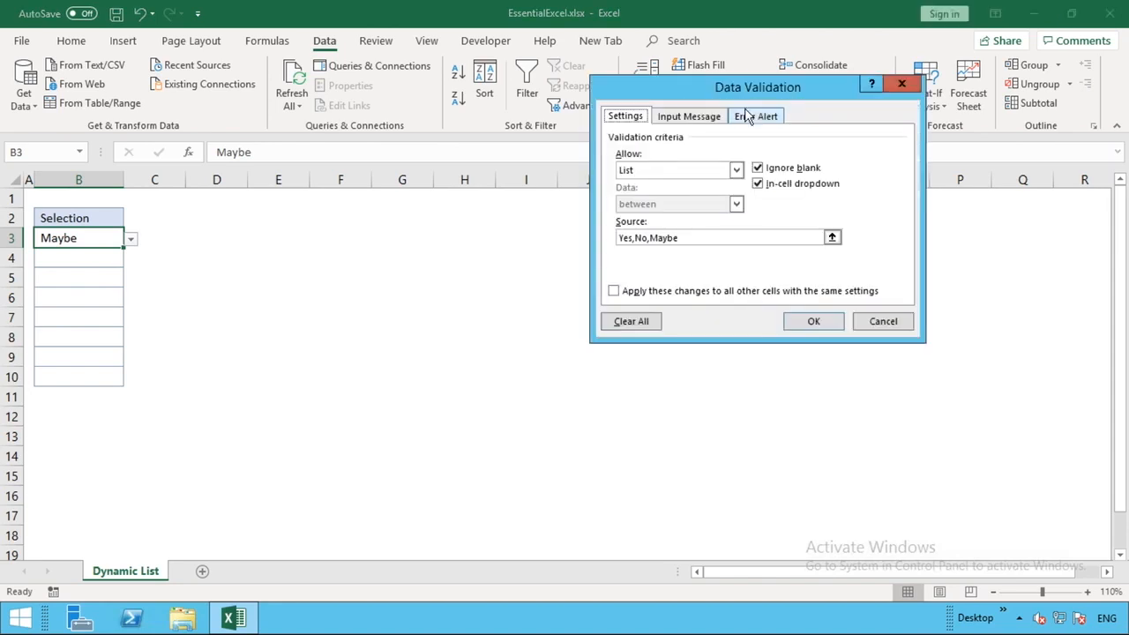
click(650, 319)
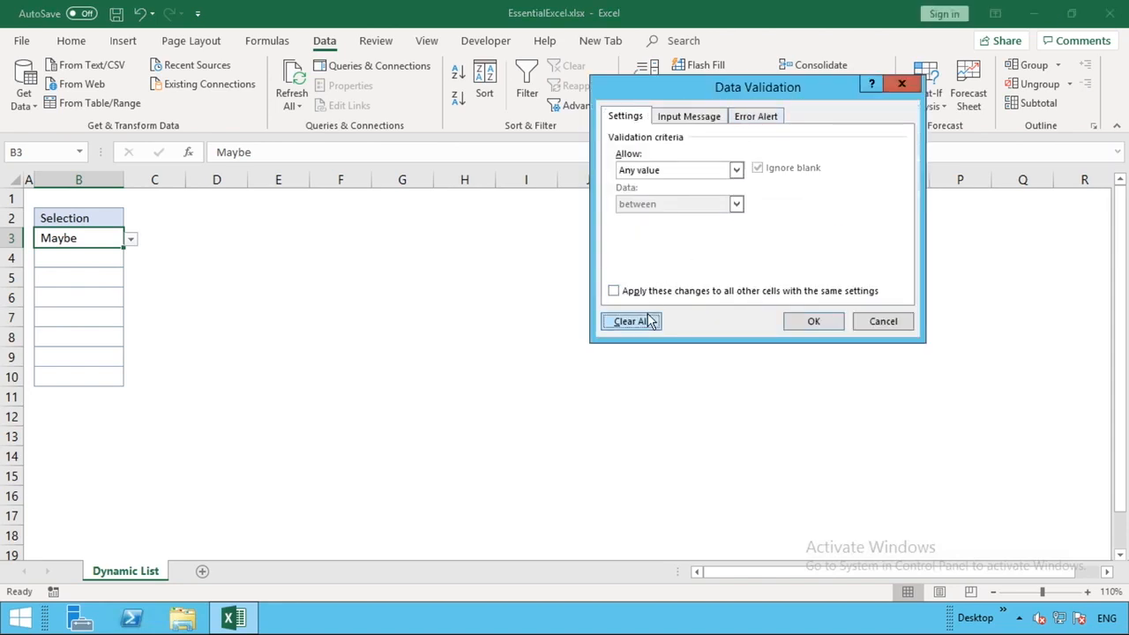
click(814, 325)
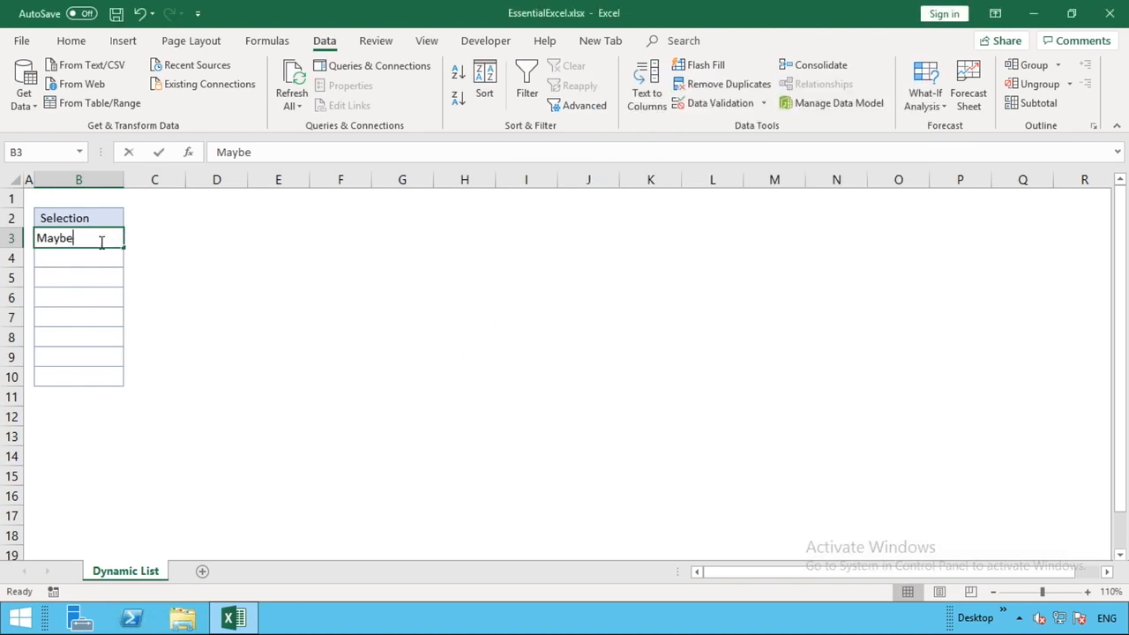
key(BackSpace)
key(Return)
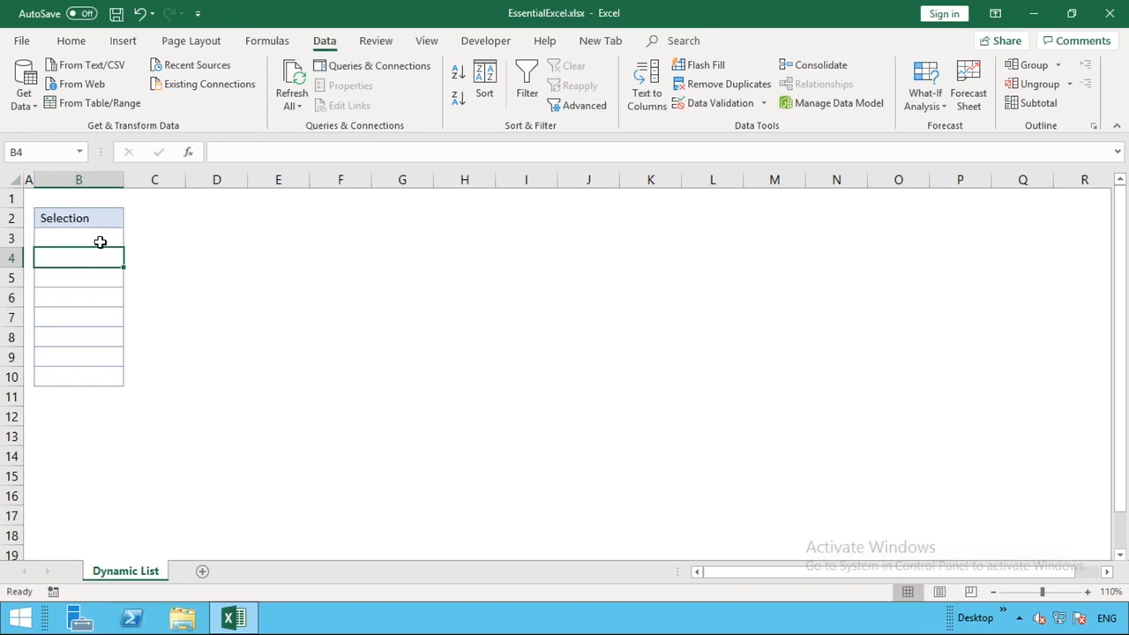
- Enter the header Options in cell F2 with the first entry Yes below it in F3
click(281, 220)
click(347, 218)
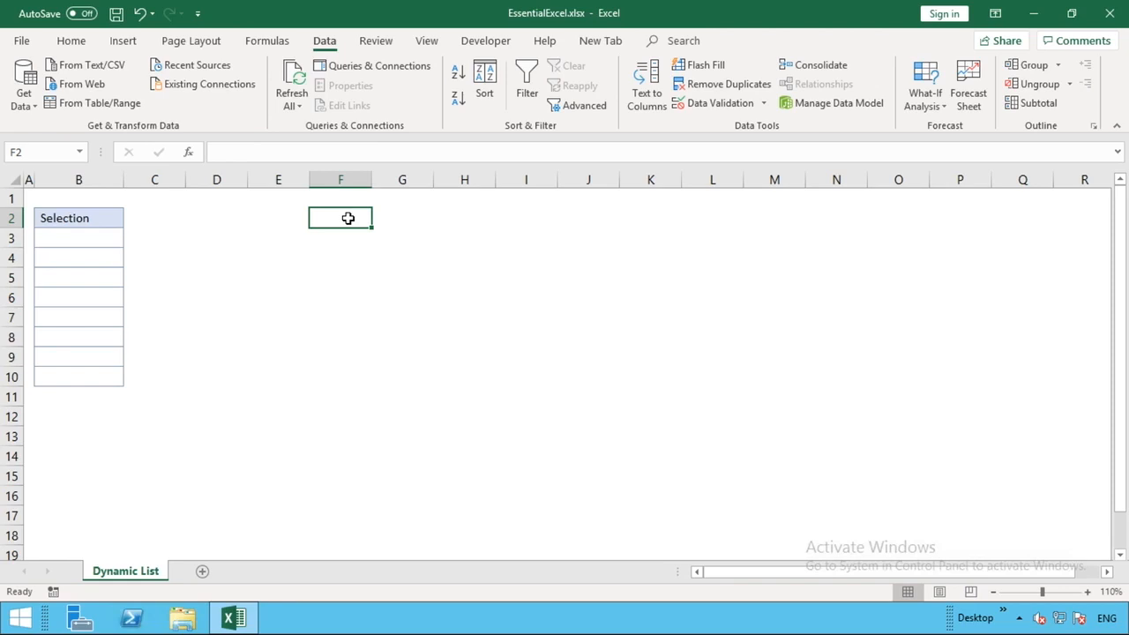
text(Op)
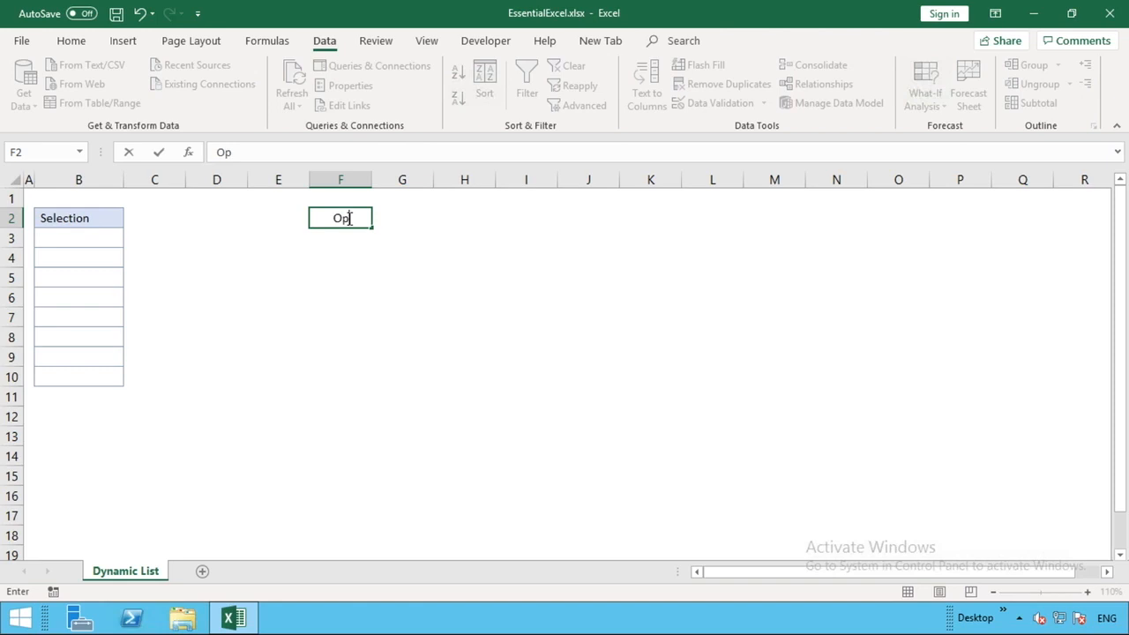
text(tions)
key(Return)
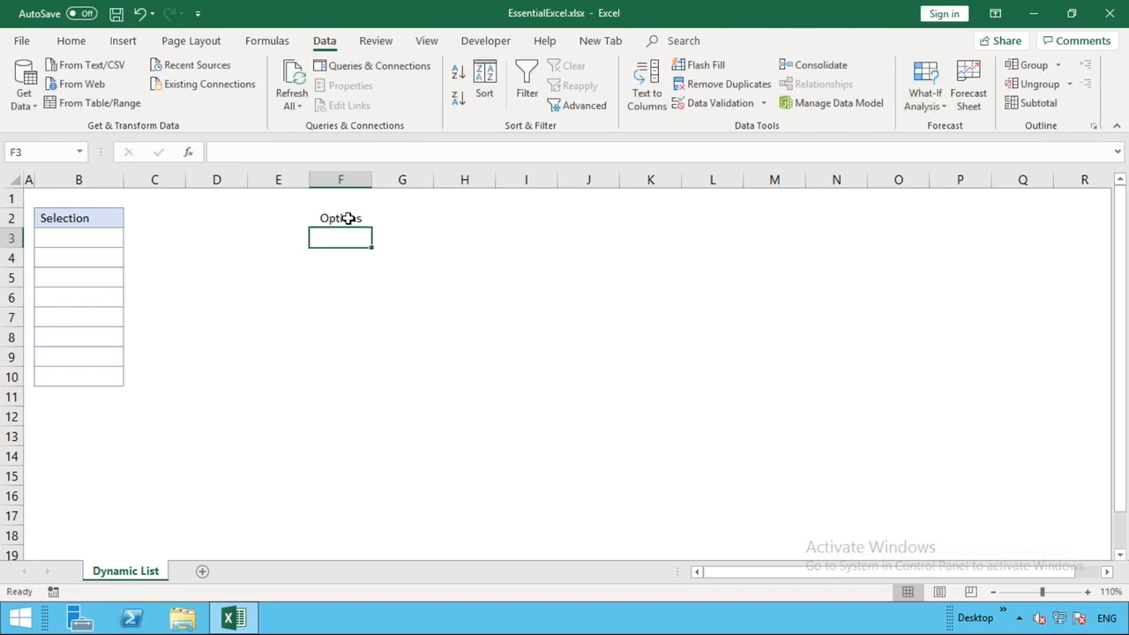
text(Yes)
key(Return)
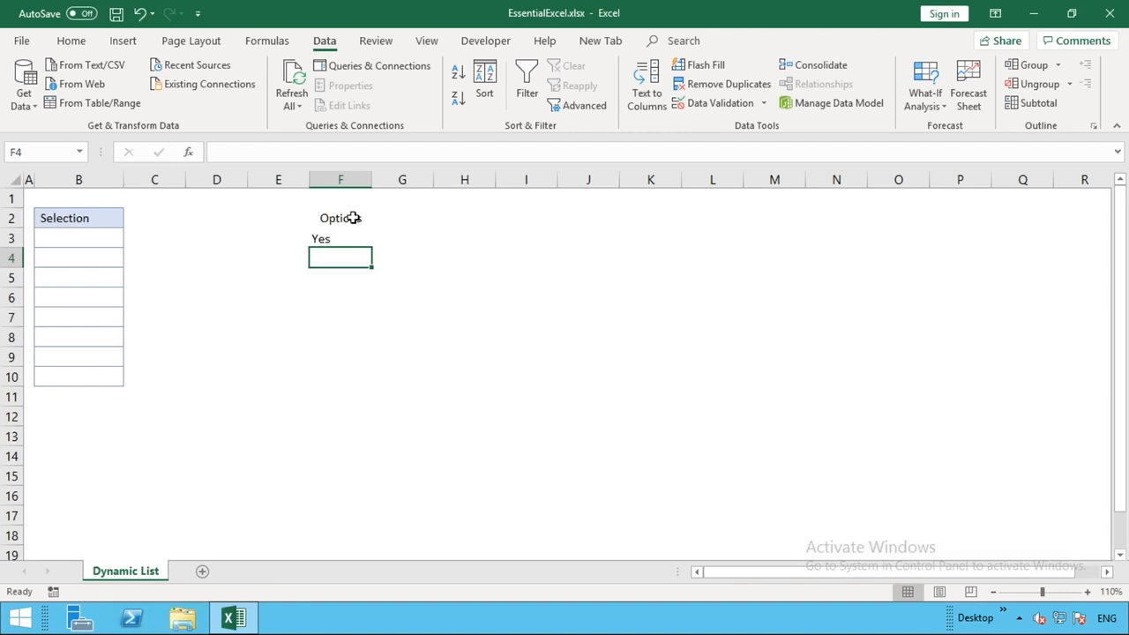
- Cut the Options header and its Yes entry from F2:F3 and paste them starting at cell F1
drag(352, 218, 349, 234)
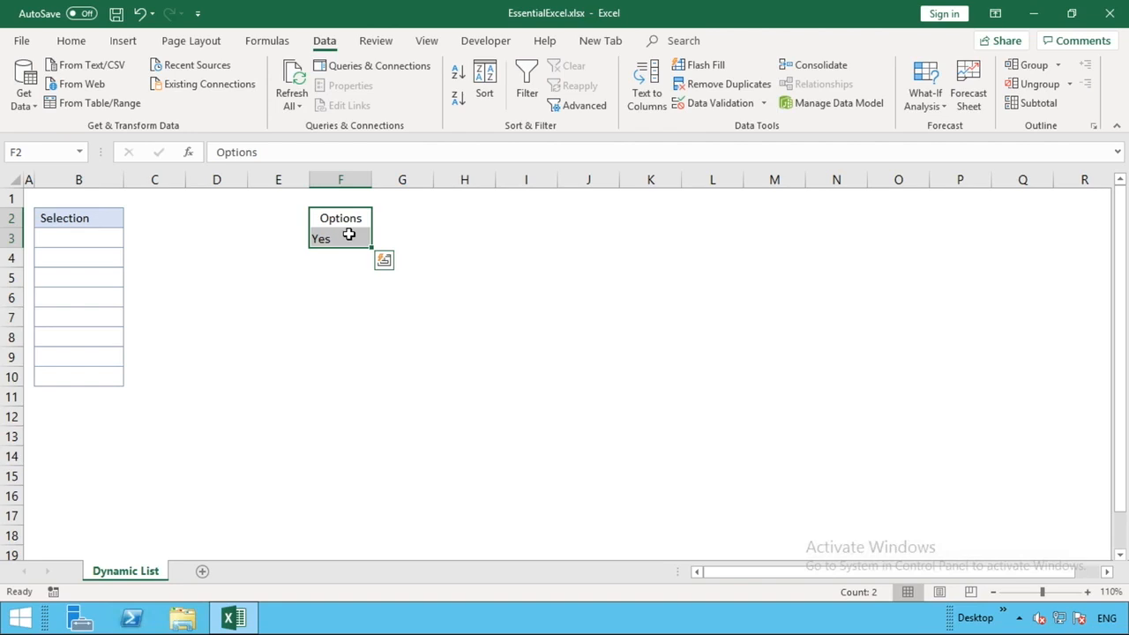
click(343, 254)
click(341, 218)
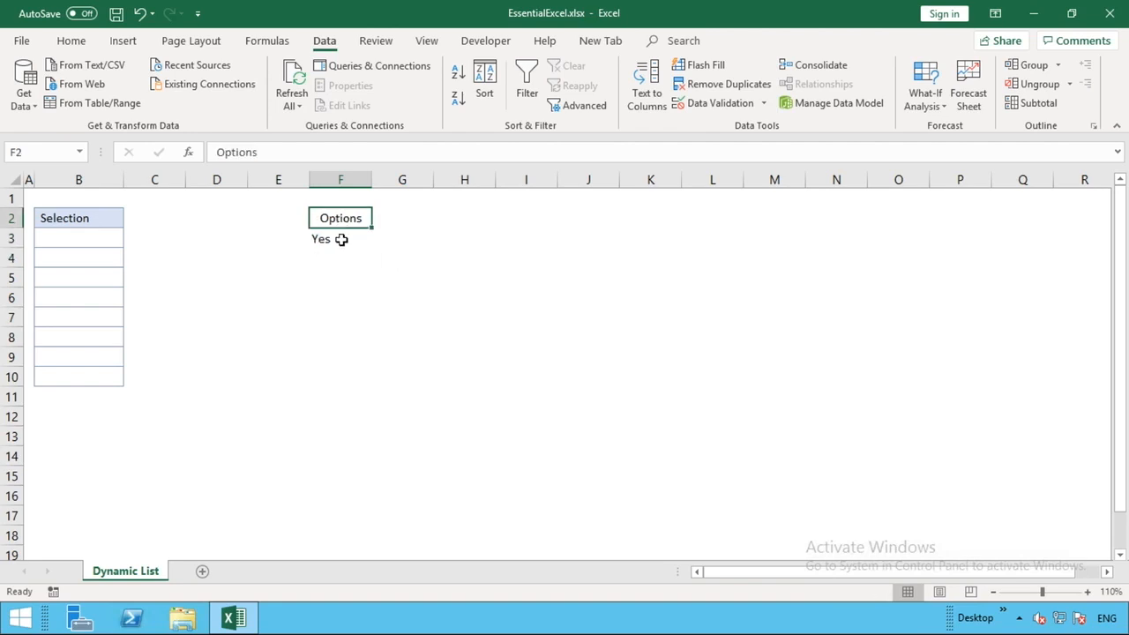
shift+click(340, 239)
right_click(341, 236)
click(379, 239)
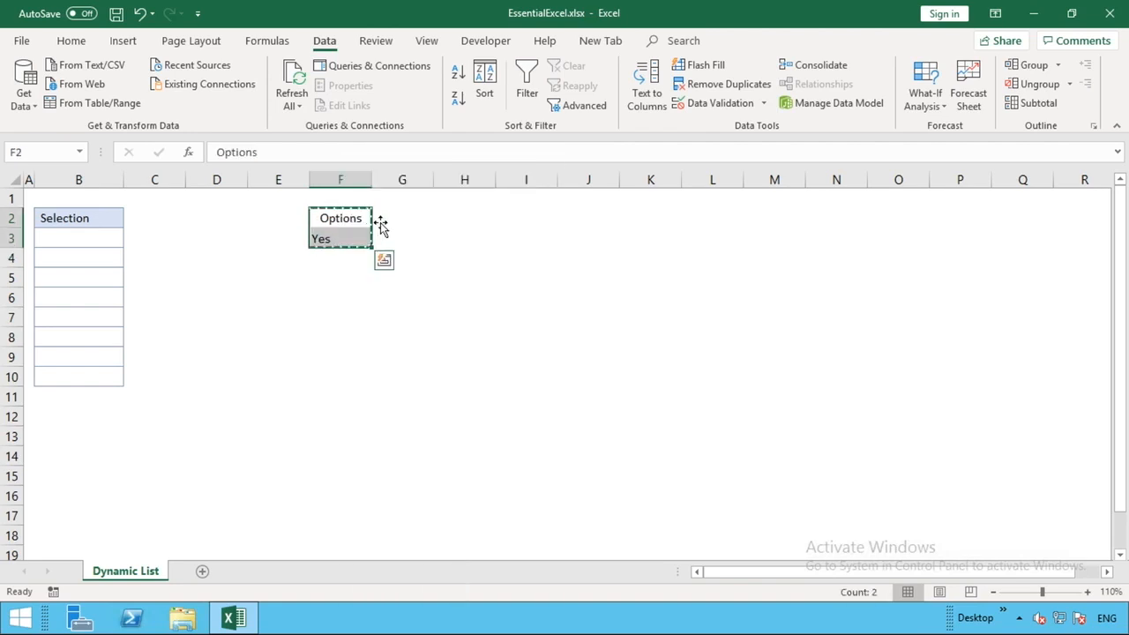
click(409, 202)
right_click(351, 198)
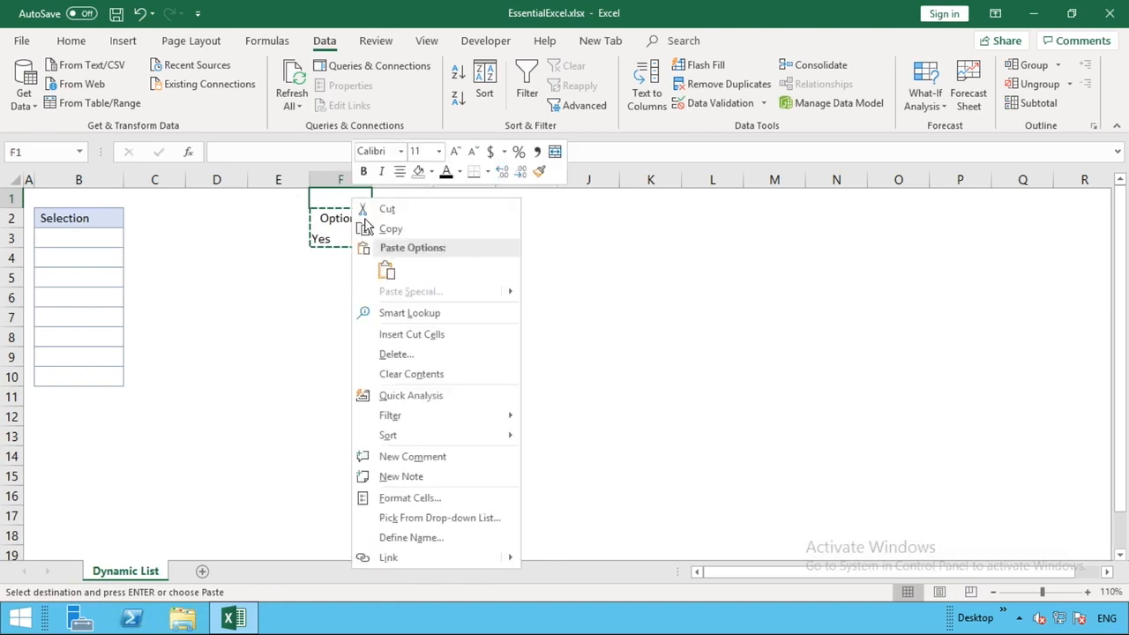
click(386, 272)
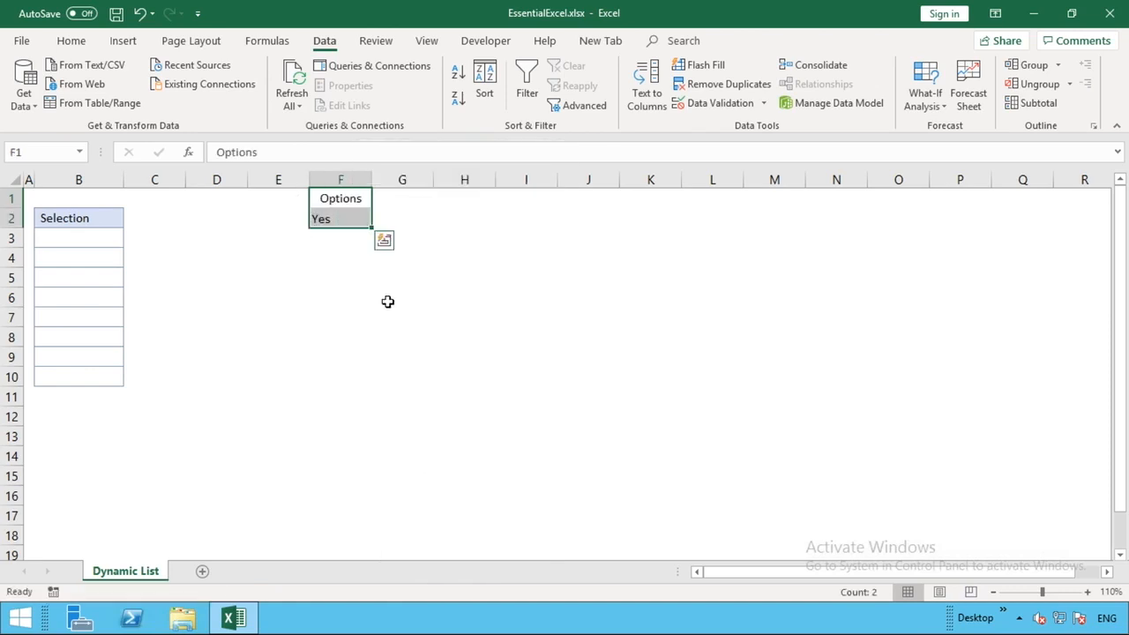
click(387, 302)
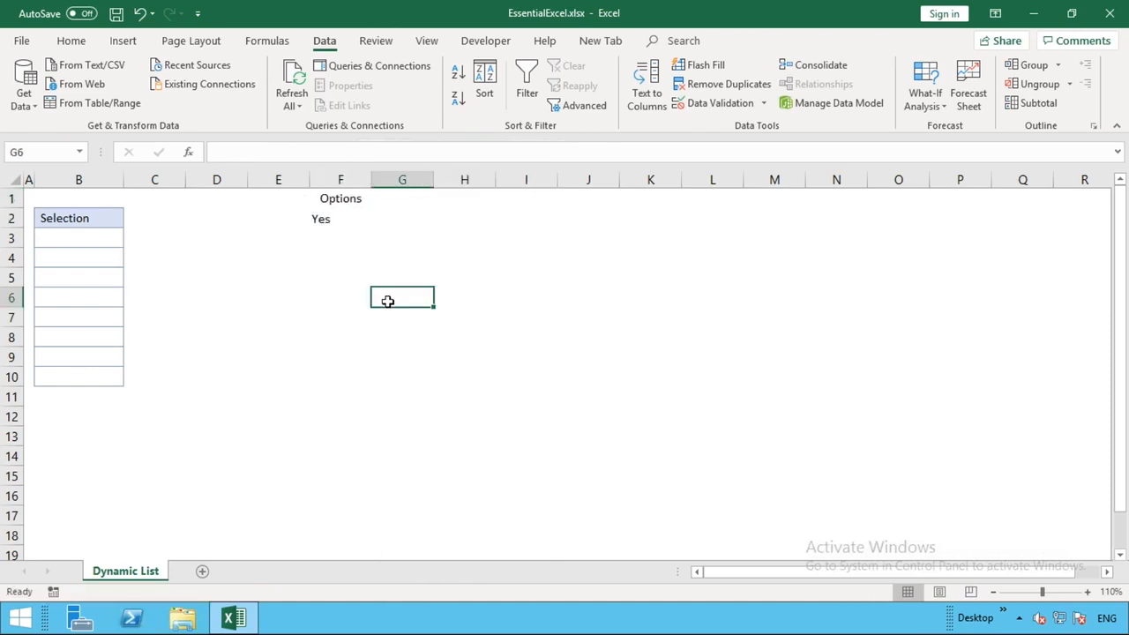
- Convert the range F1:F2 into a table whose first row is the header
drag(341, 196, 340, 214)
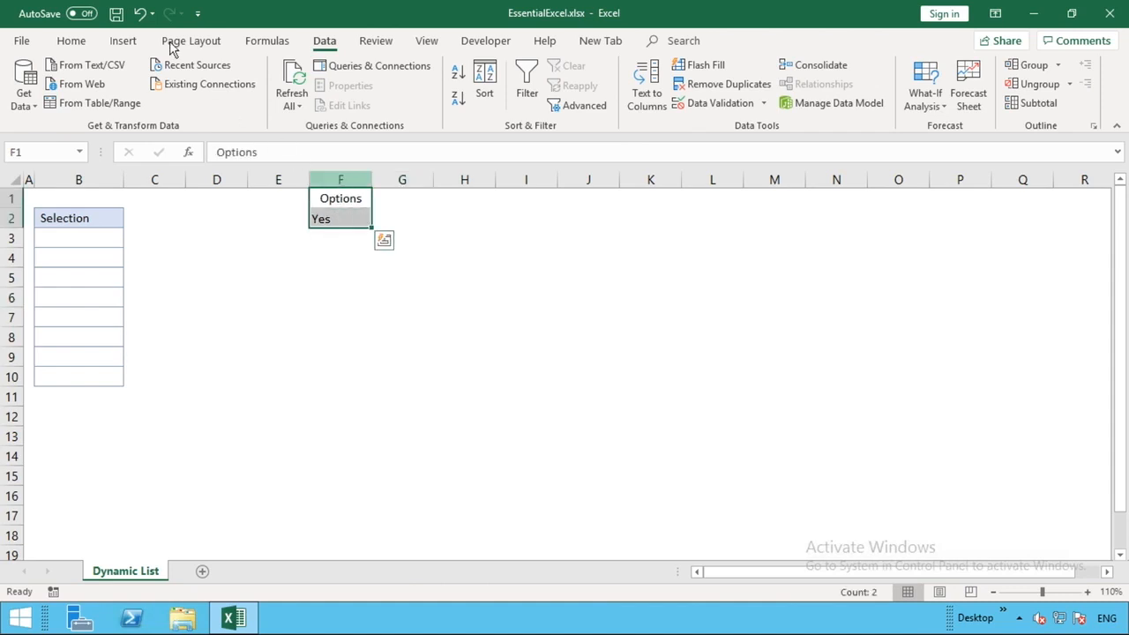
click(125, 42)
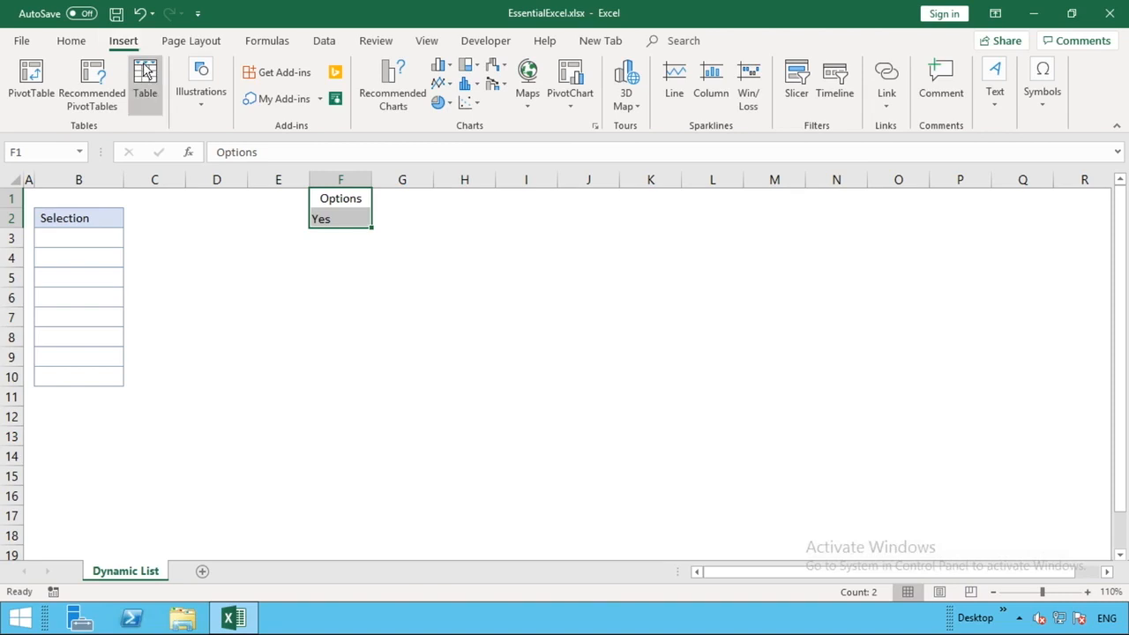
click(146, 73)
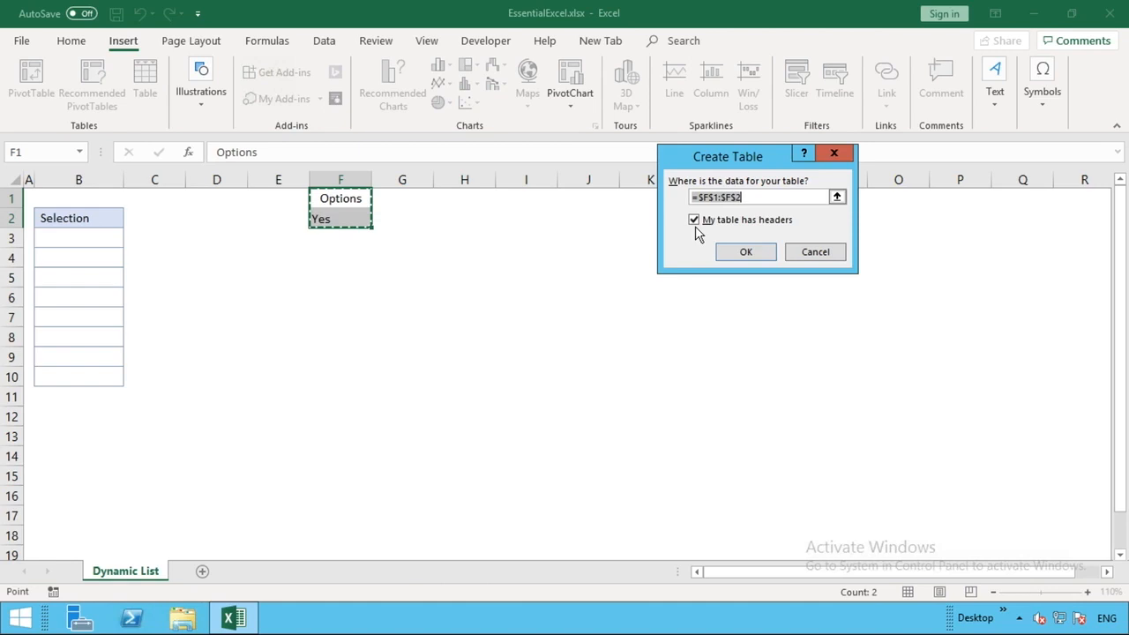
click(742, 251)
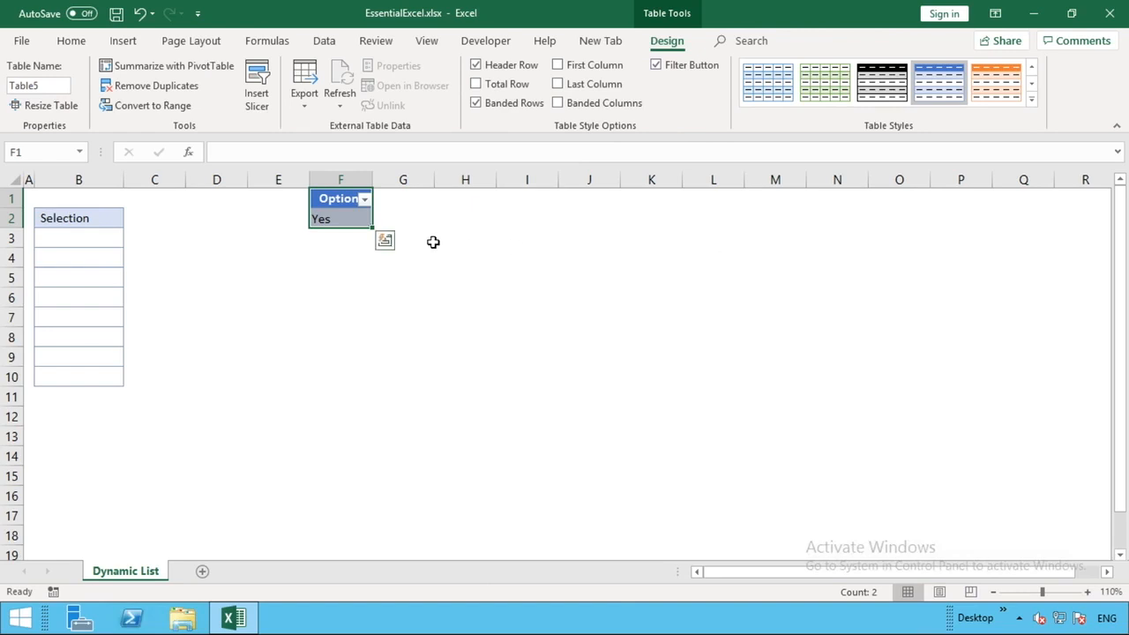
click(342, 200)
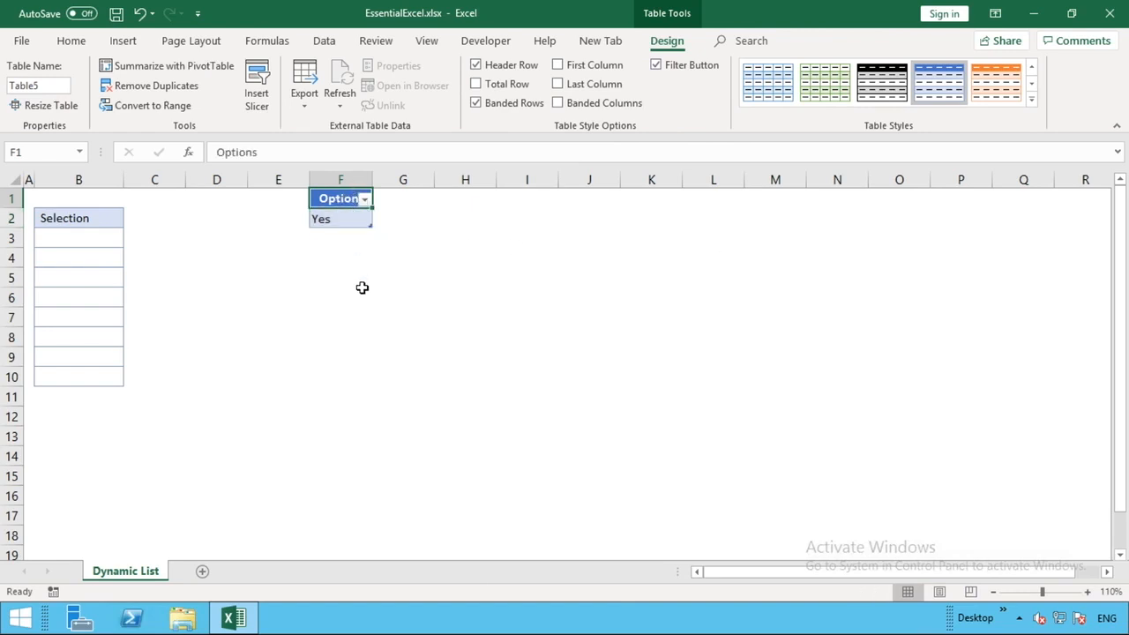
click(344, 218)
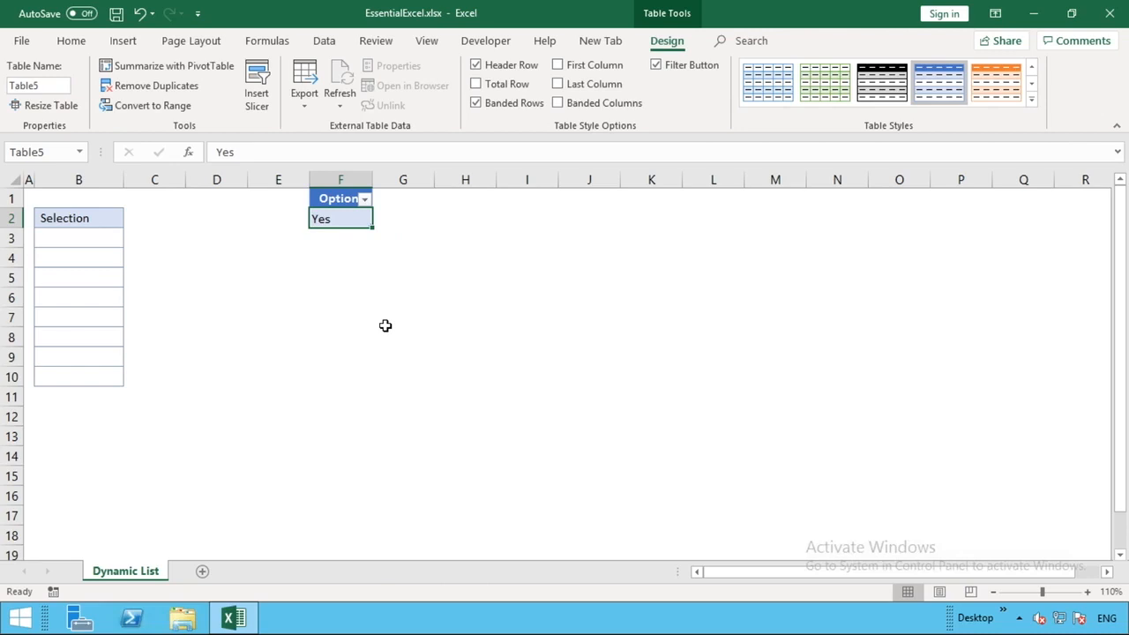
click(379, 277)
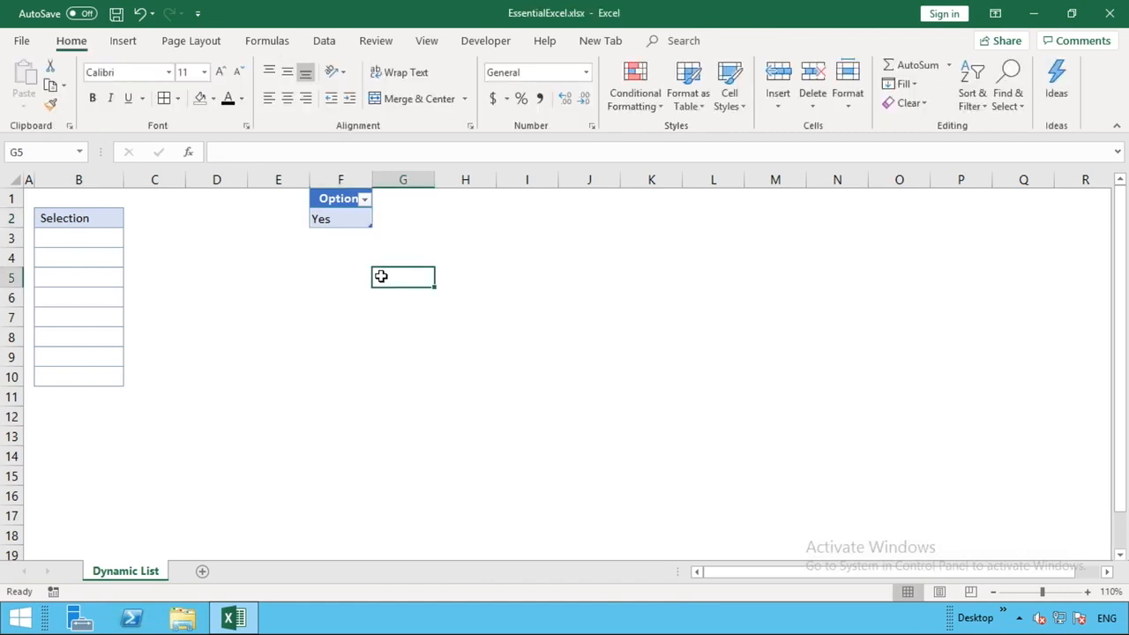
- Define a workbook-scoped name options that refers to the Options column of the table, =Table5[Options]
click(267, 44)
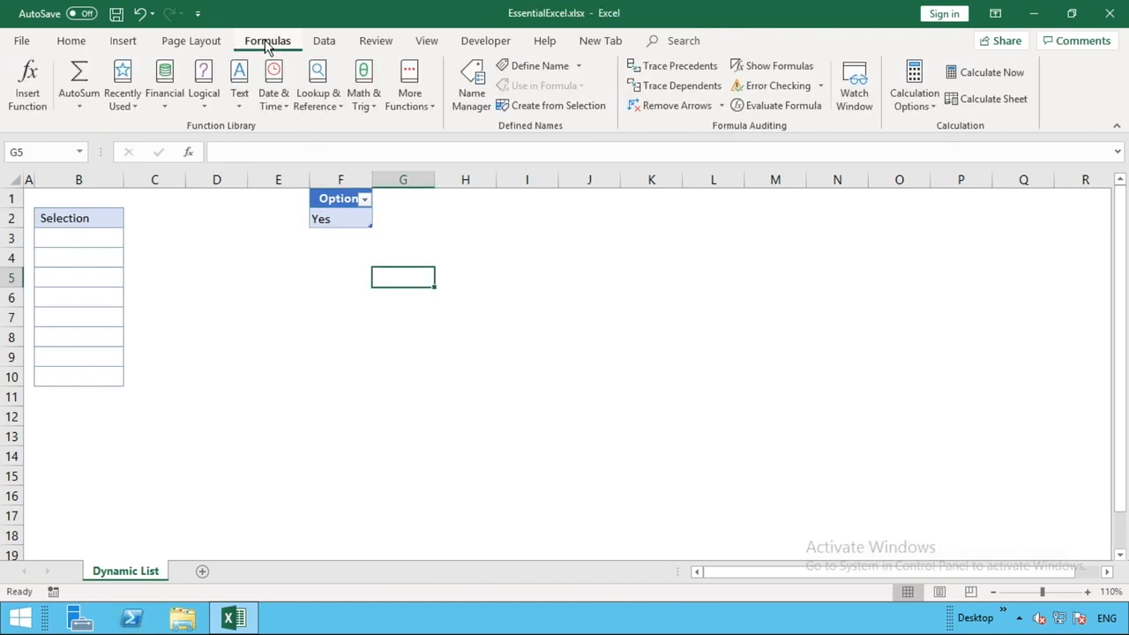
click(470, 95)
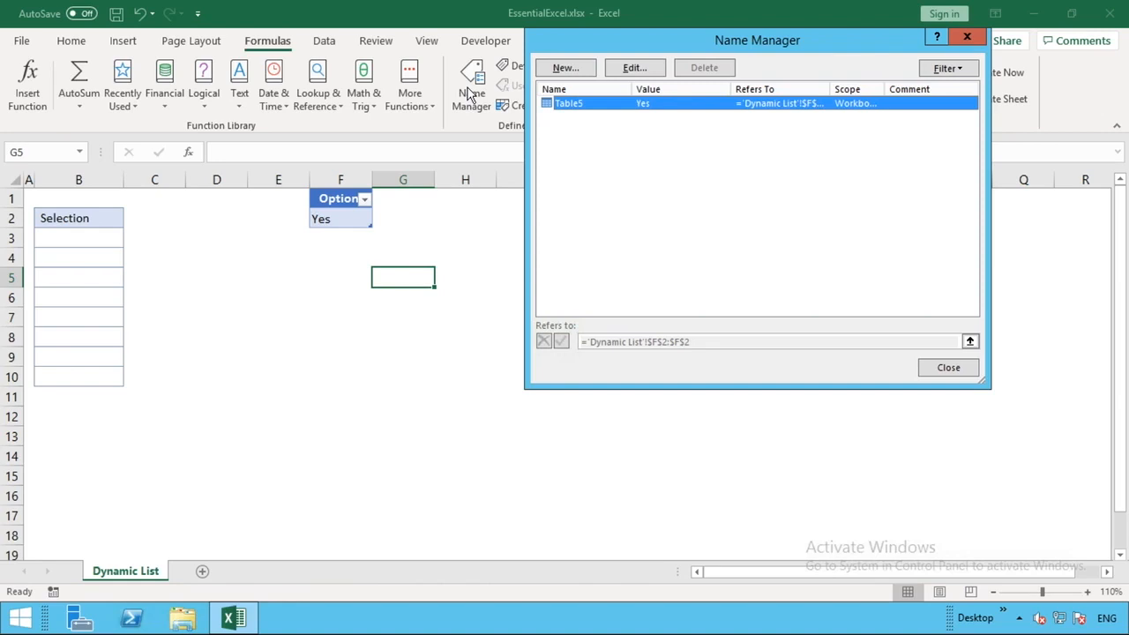
click(585, 70)
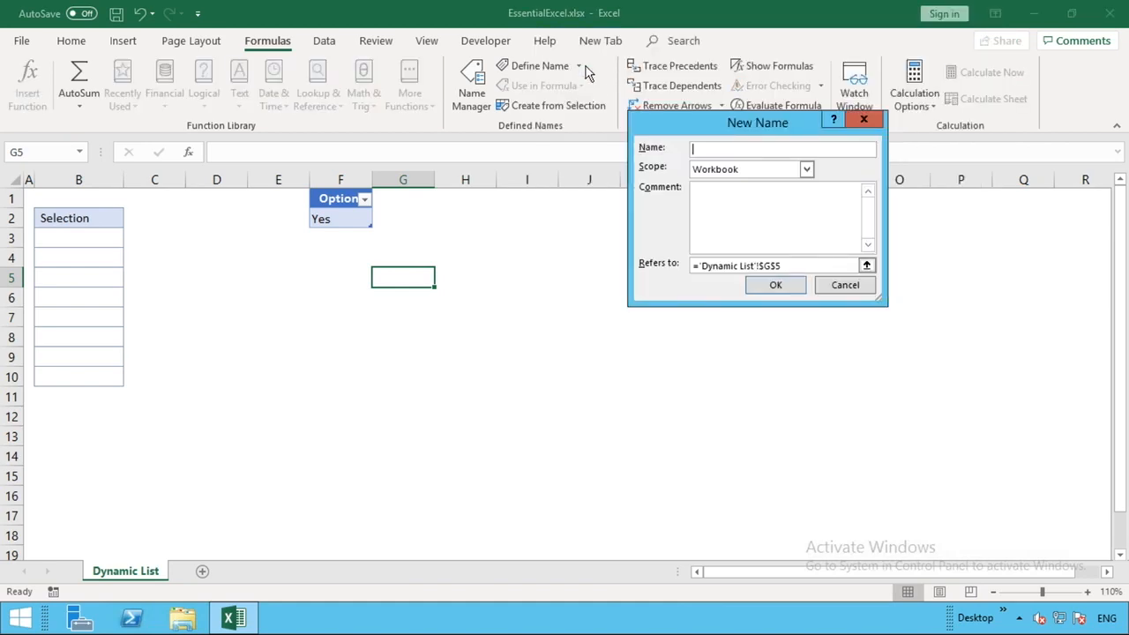
text(options)
click(865, 266)
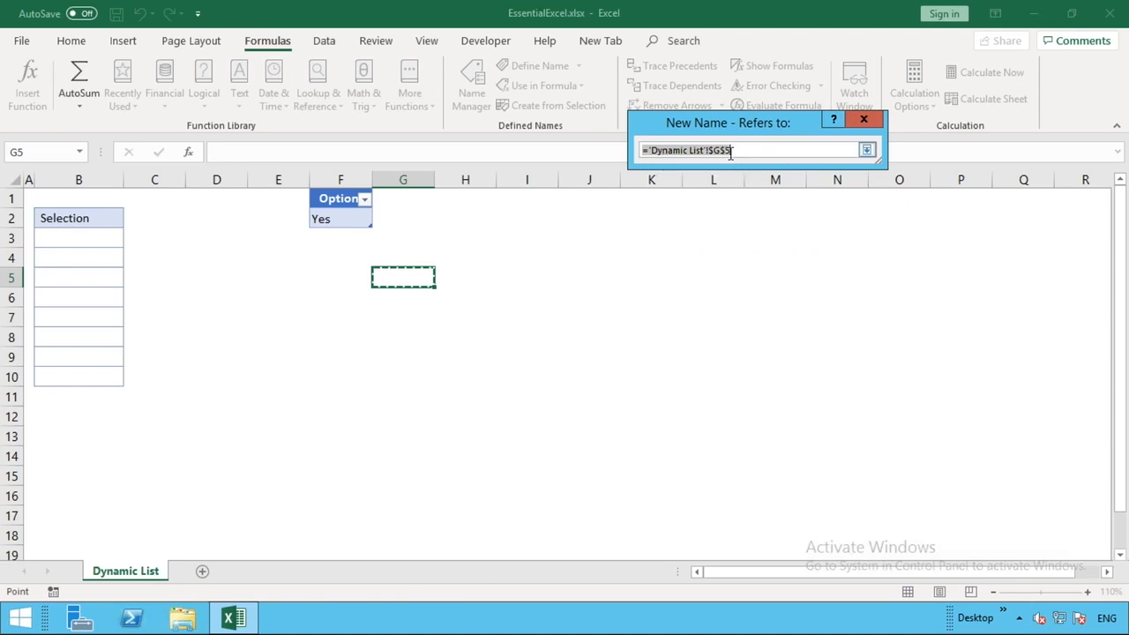
key(BackSpace)
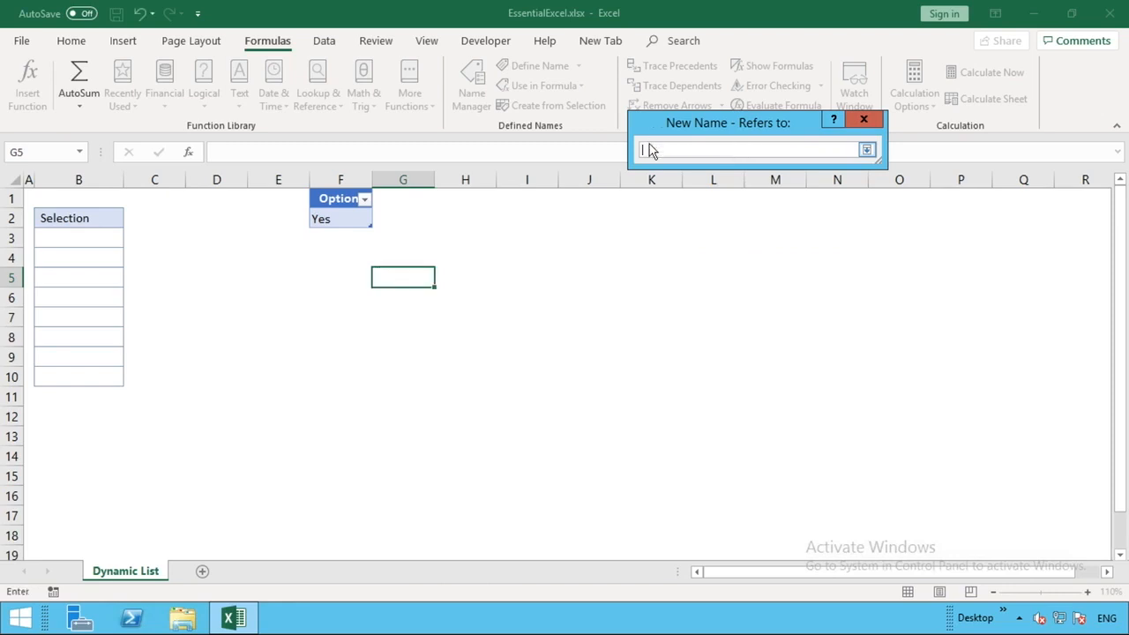
click(338, 217)
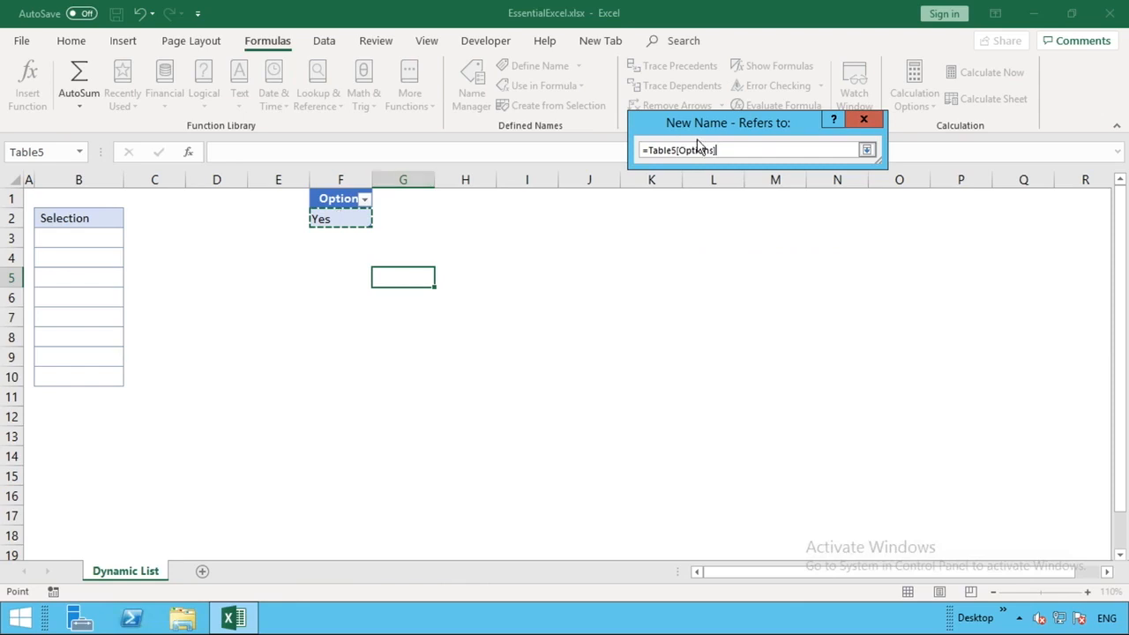
click(867, 151)
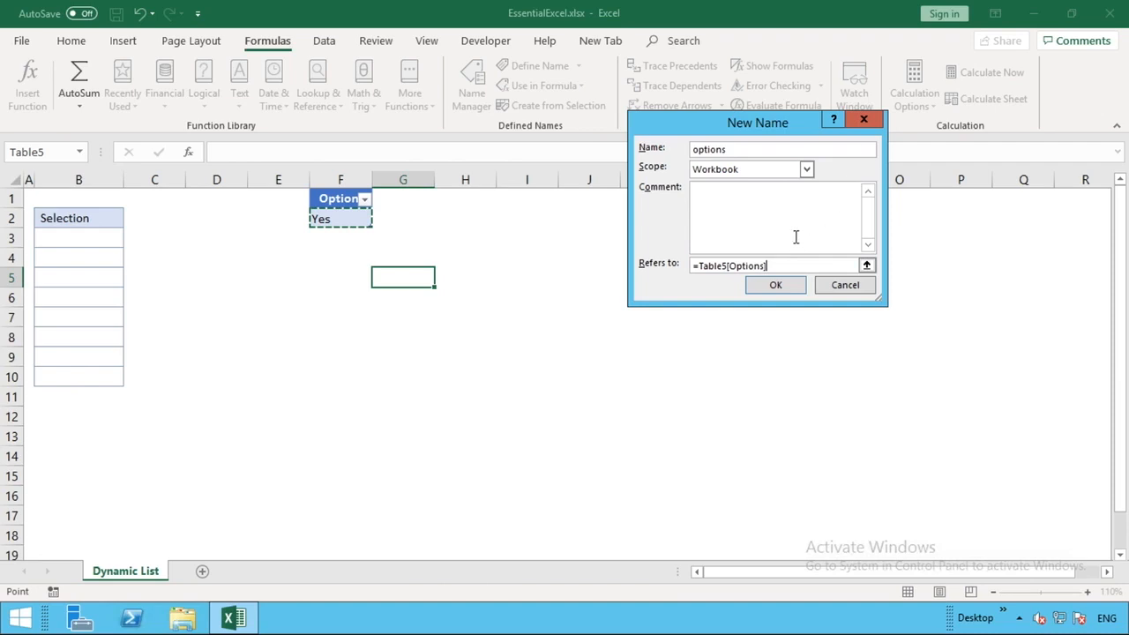
click(766, 287)
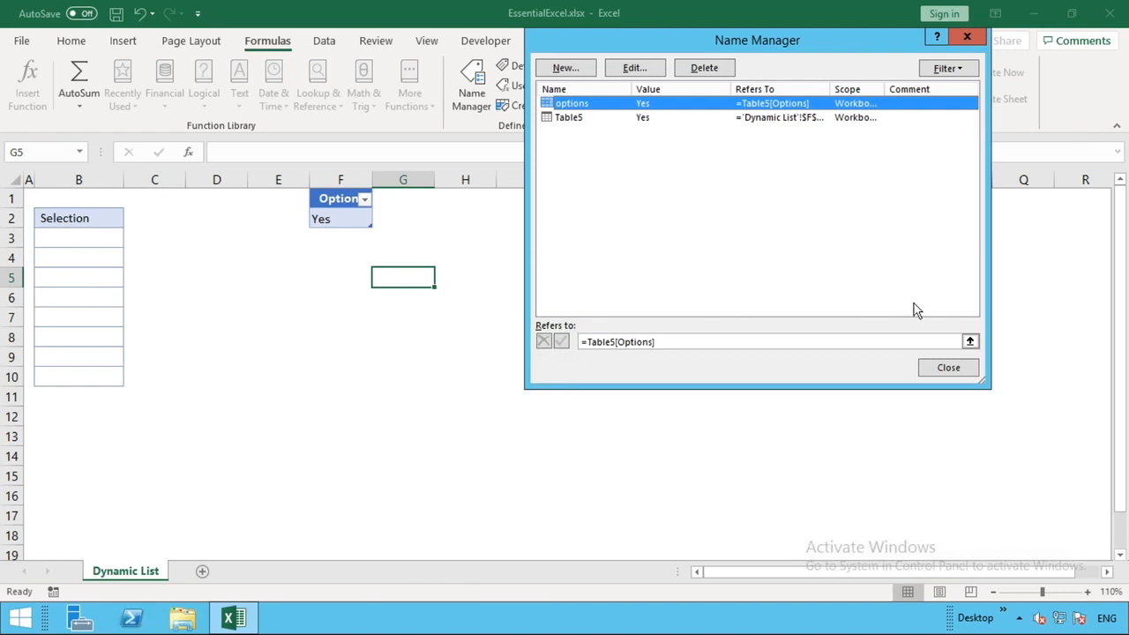
click(937, 366)
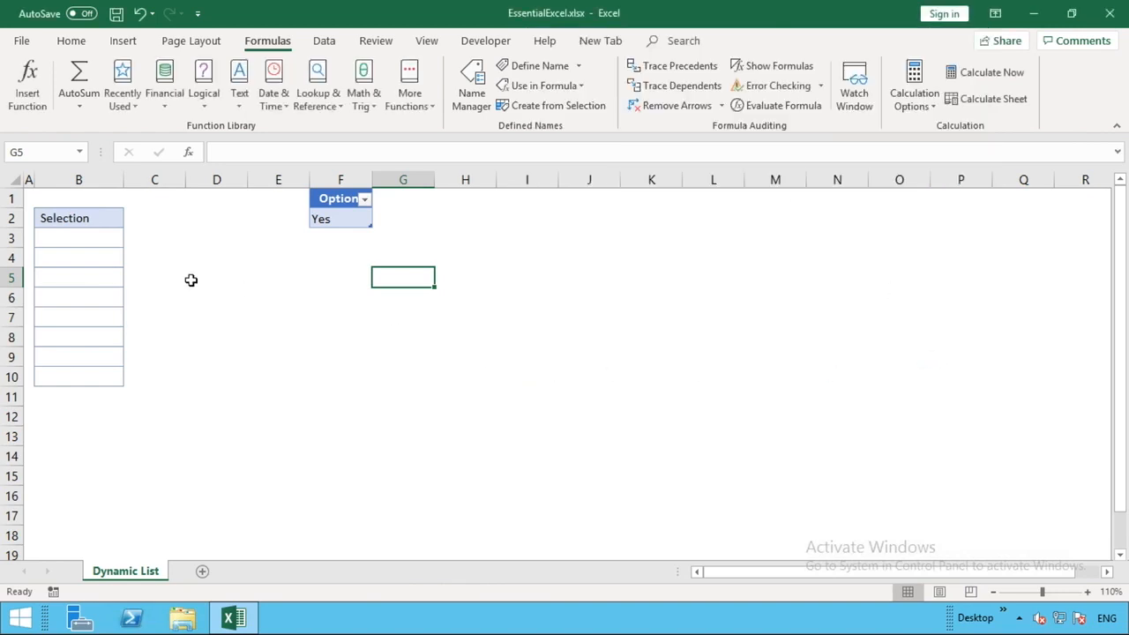
- Apply list data validation to cell B3 with =options as its source
click(93, 239)
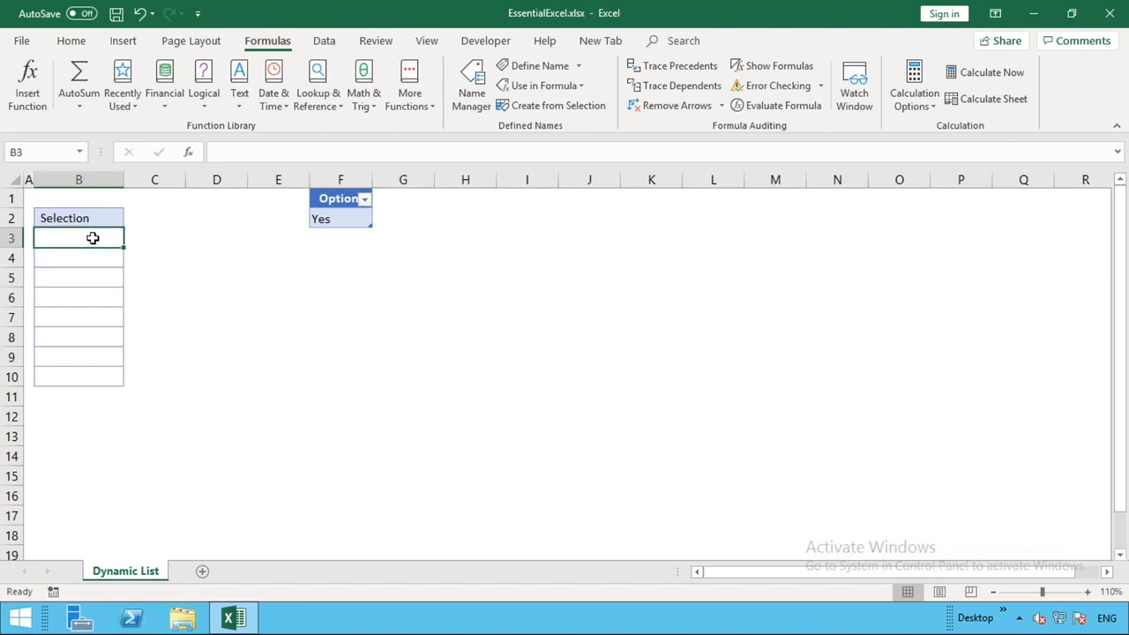
click(324, 41)
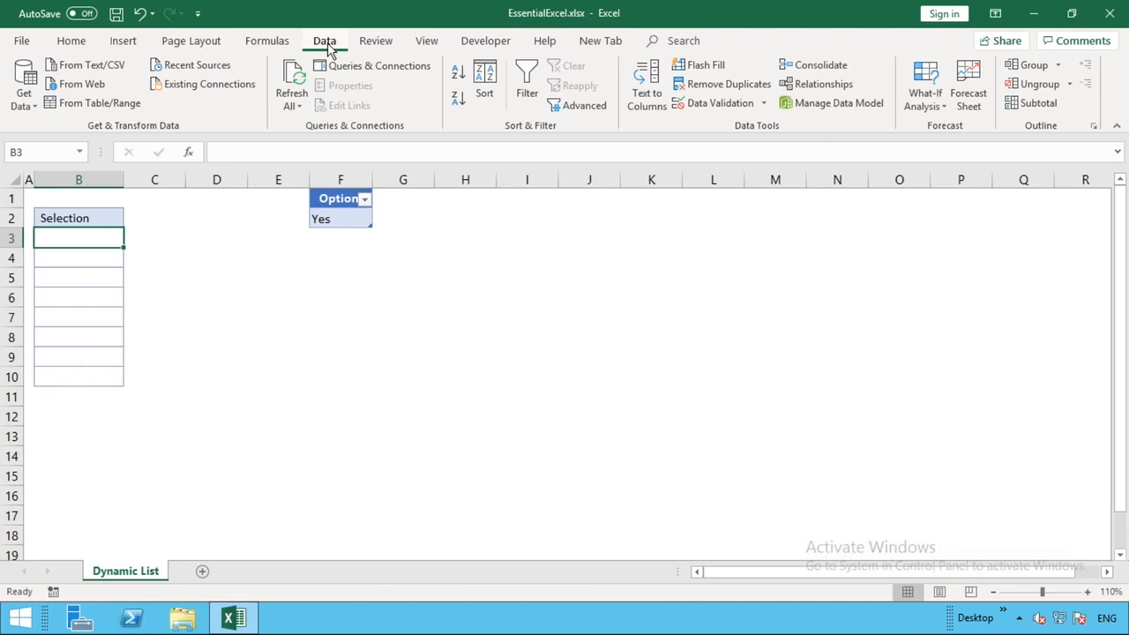
click(710, 104)
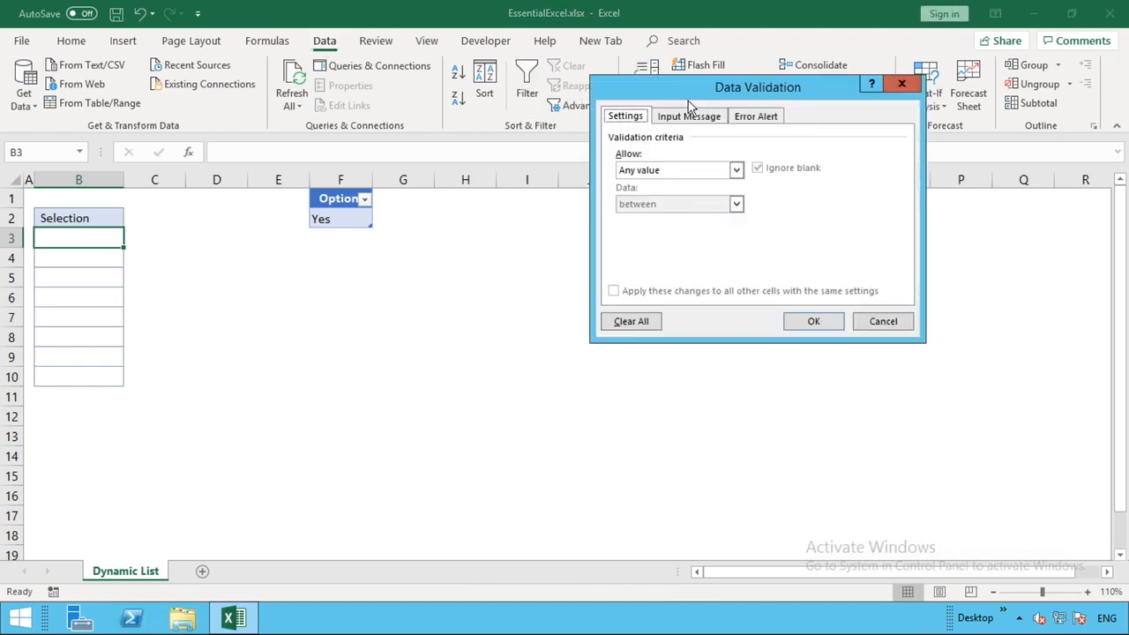
click(668, 172)
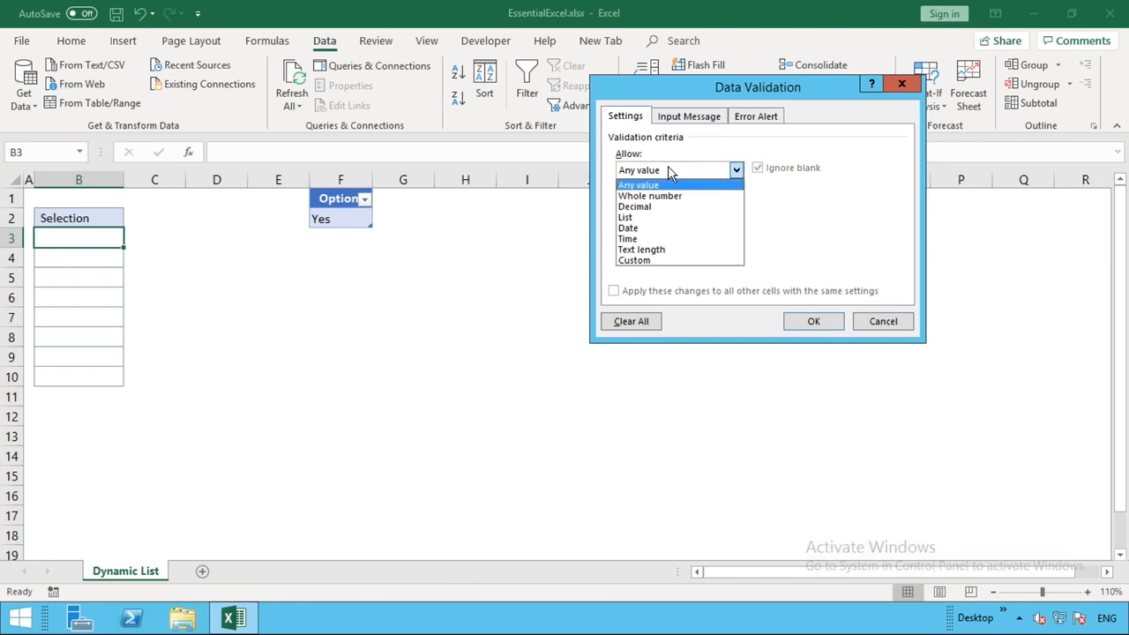
click(661, 215)
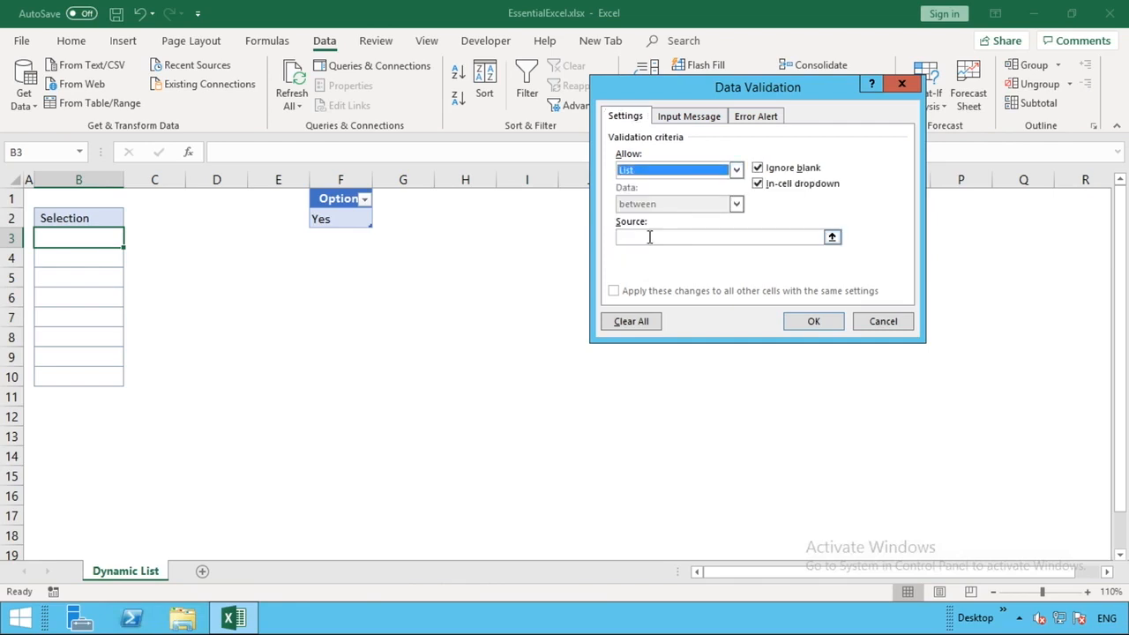
click(649, 236)
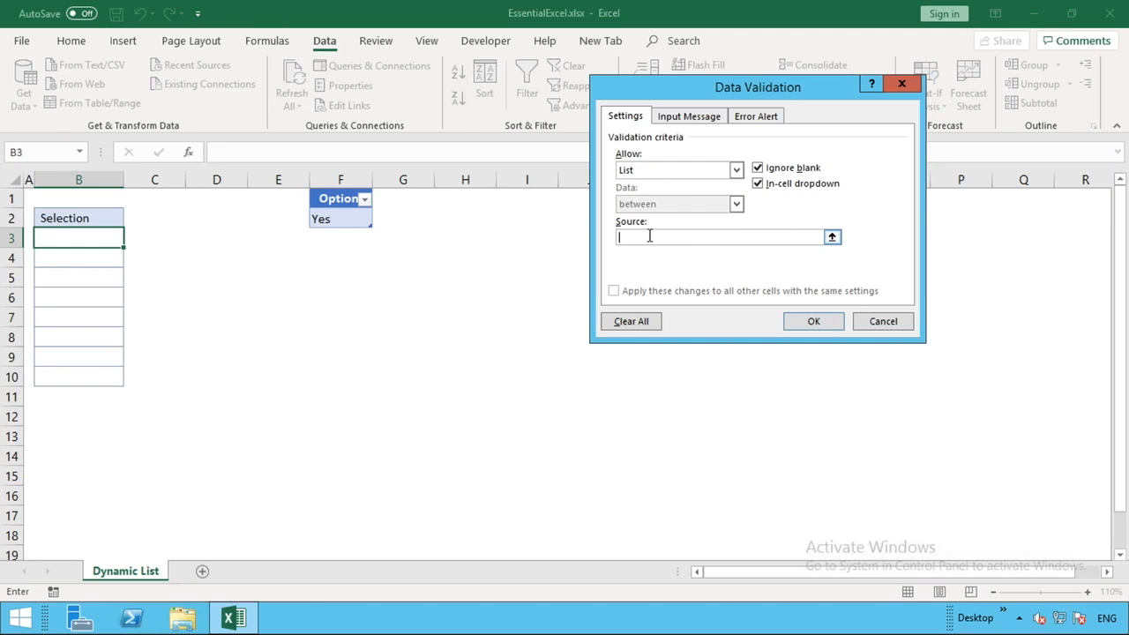
text(=options)
click(813, 322)
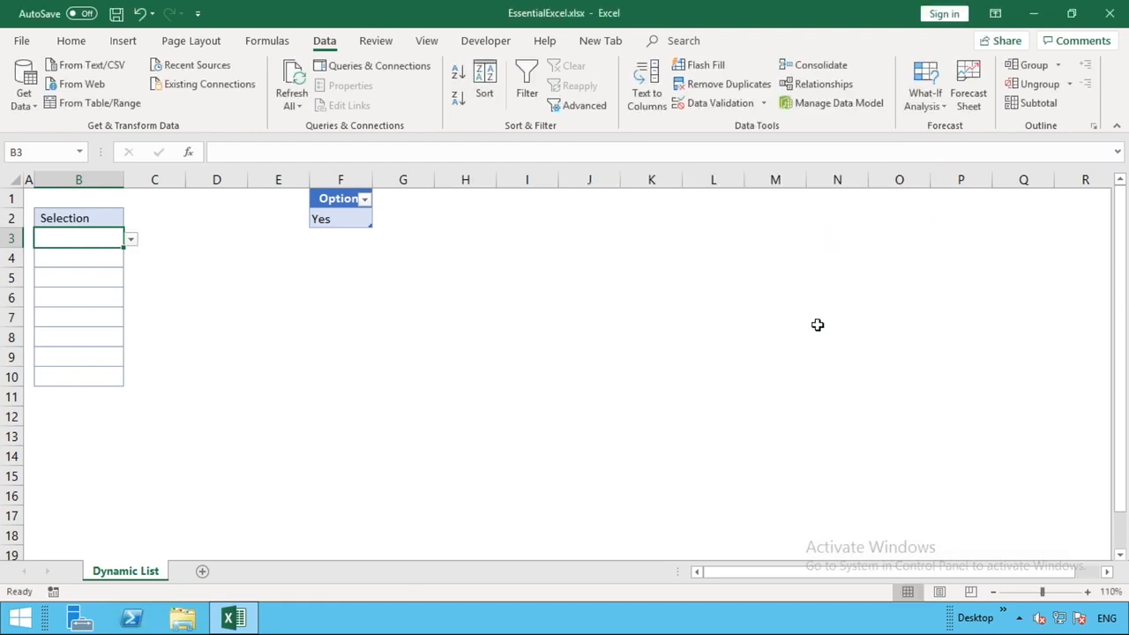
- Choose Yes from the drop-down list in cell B3
click(131, 241)
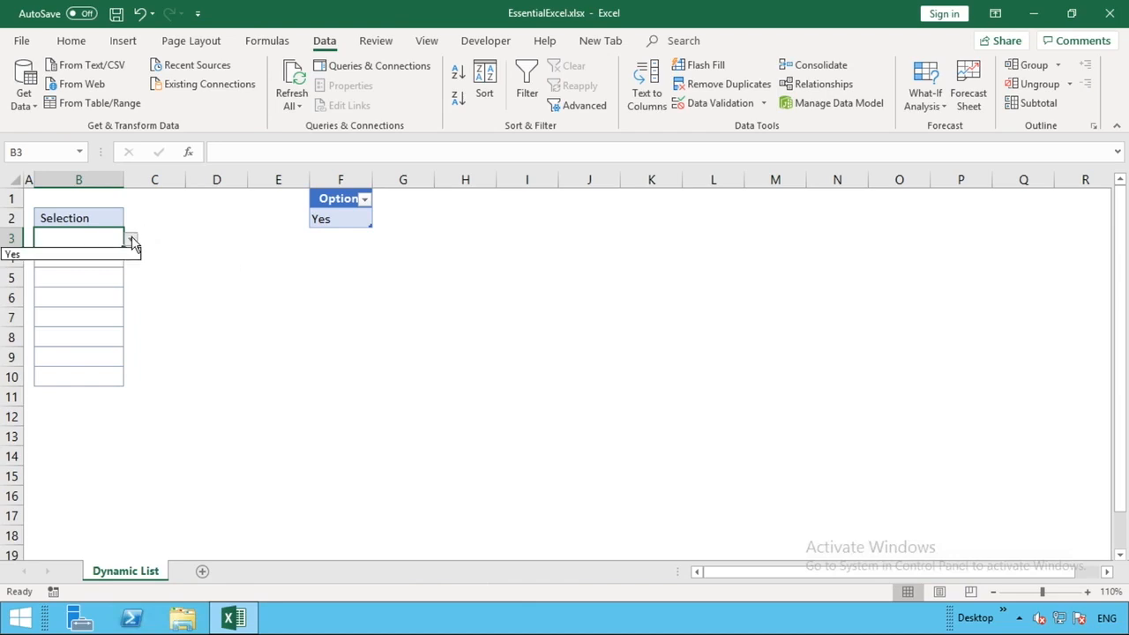
click(128, 254)
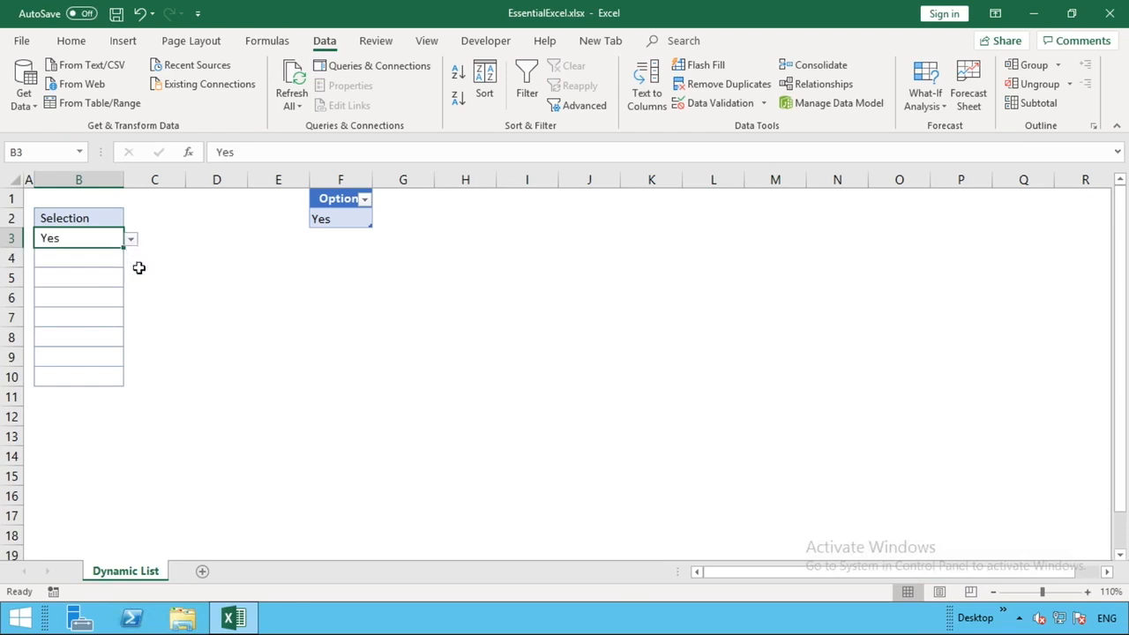
click(161, 291)
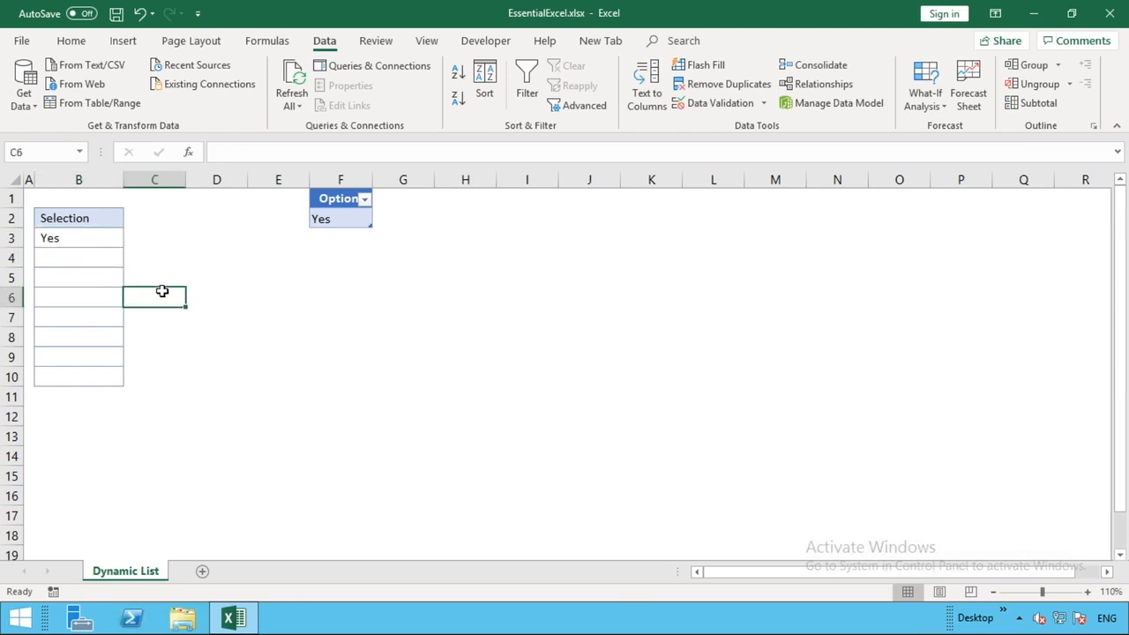
- Add the entry No in cell F3, directly below Yes in the Options table
click(347, 235)
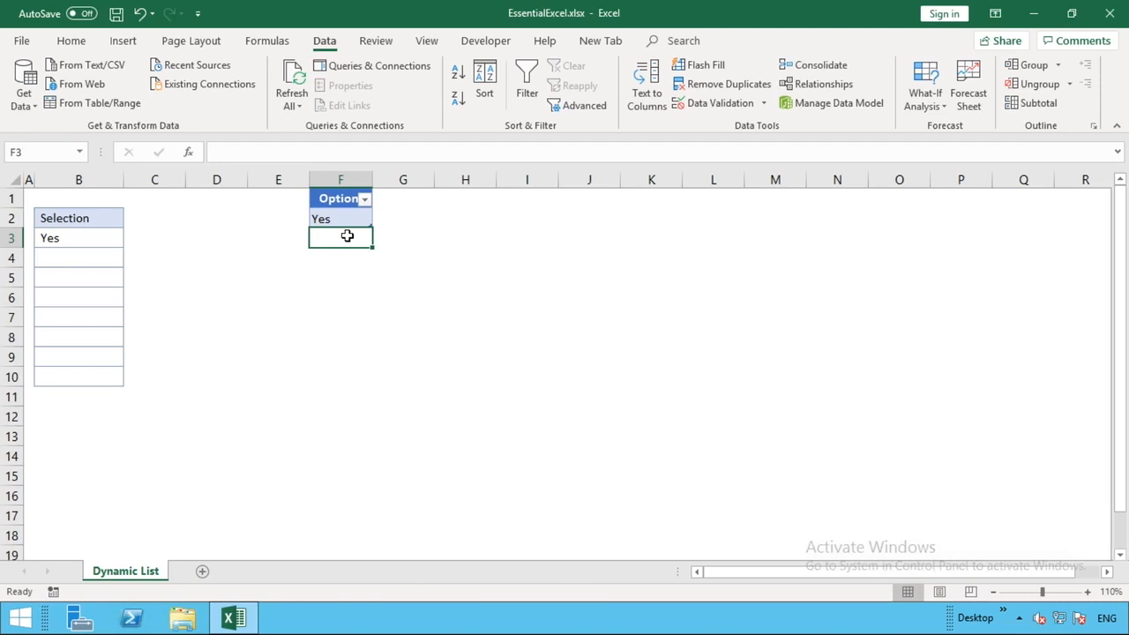
text(N)
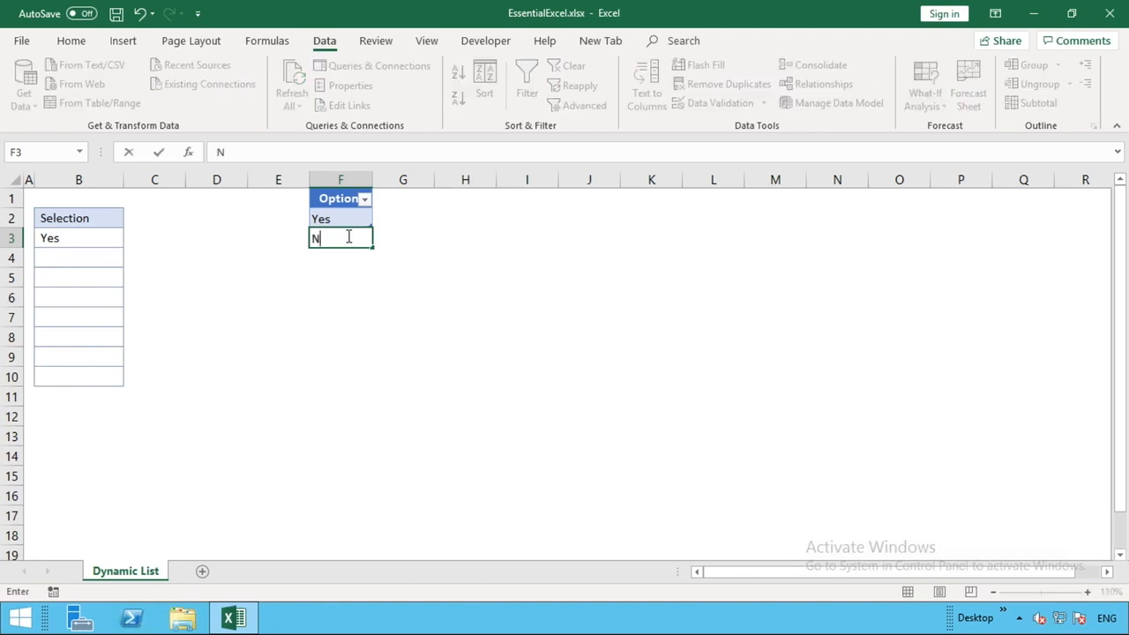
text(o)
key(Return)
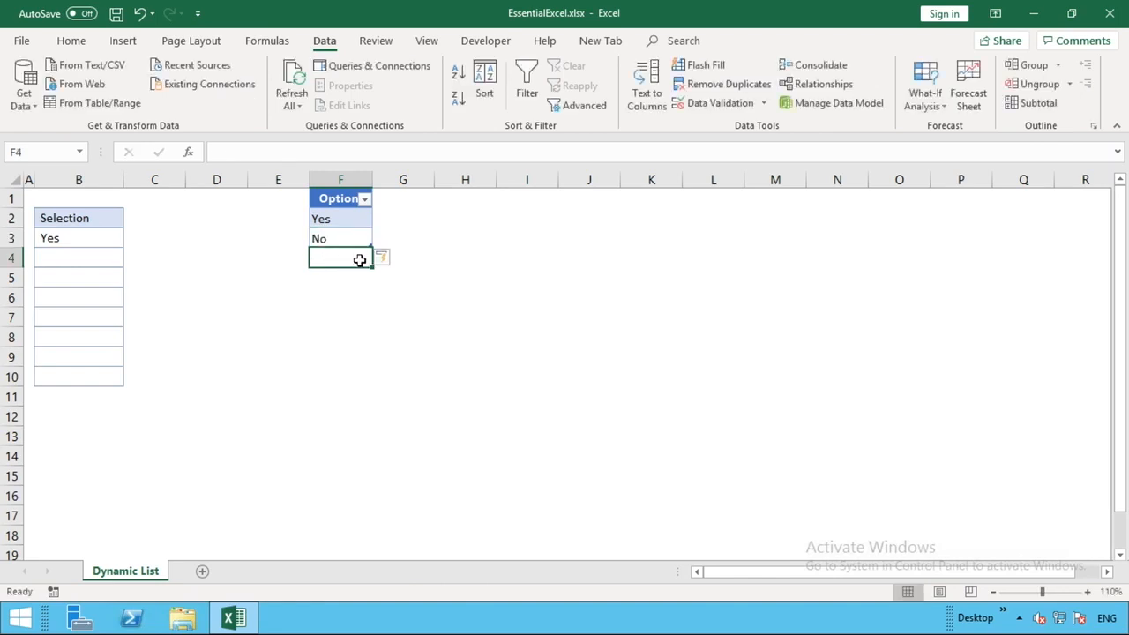
click(364, 319)
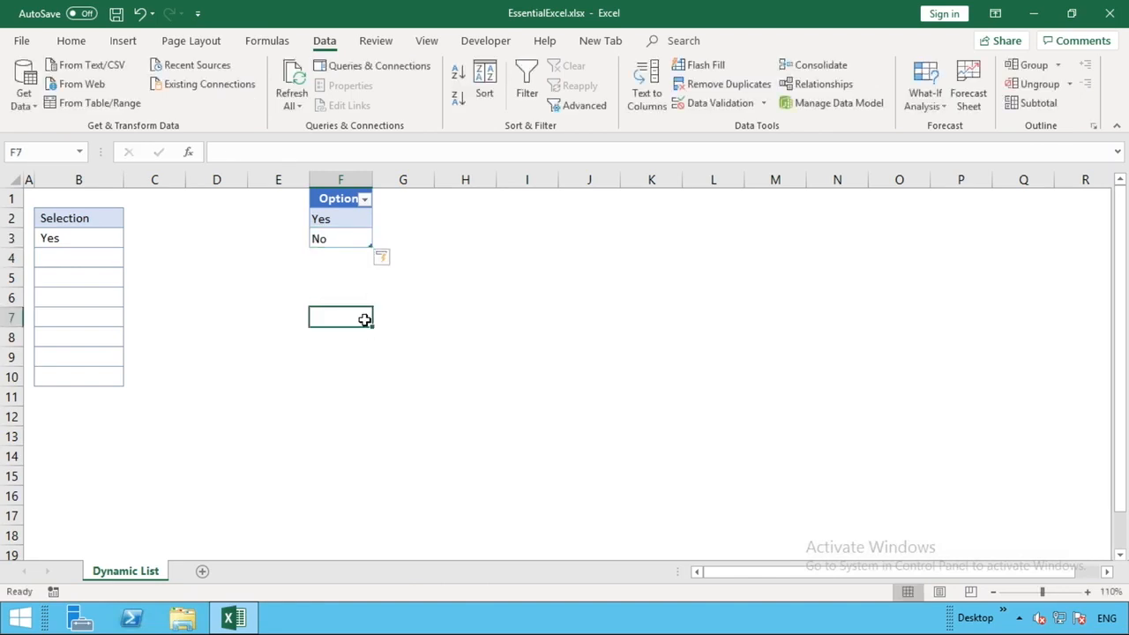
click(353, 236)
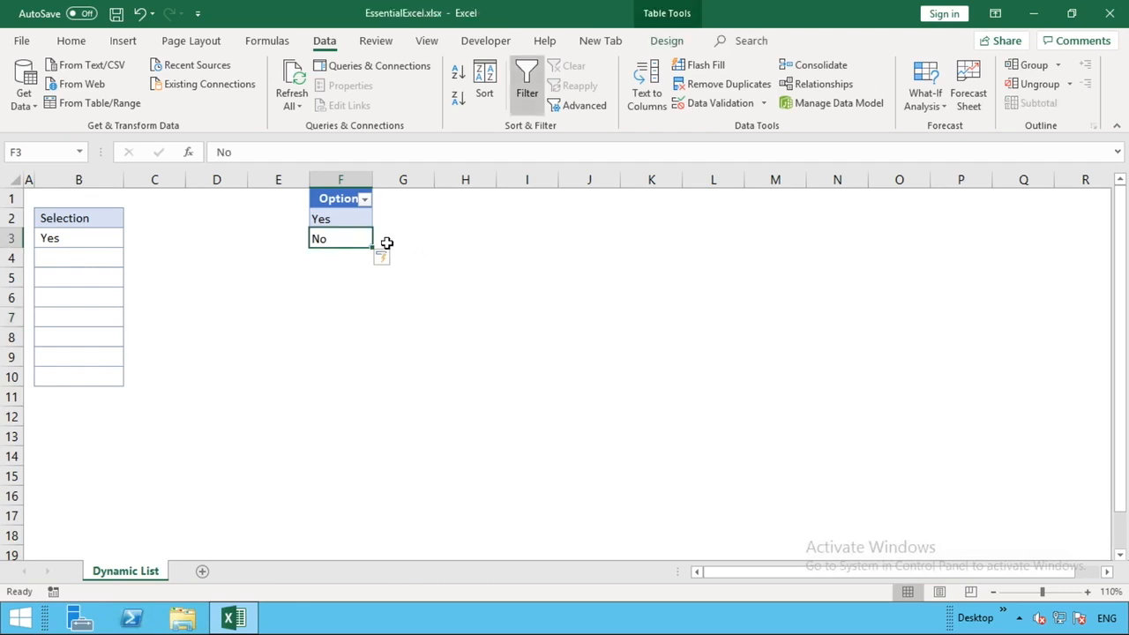
click(386, 243)
click(343, 256)
click(334, 337)
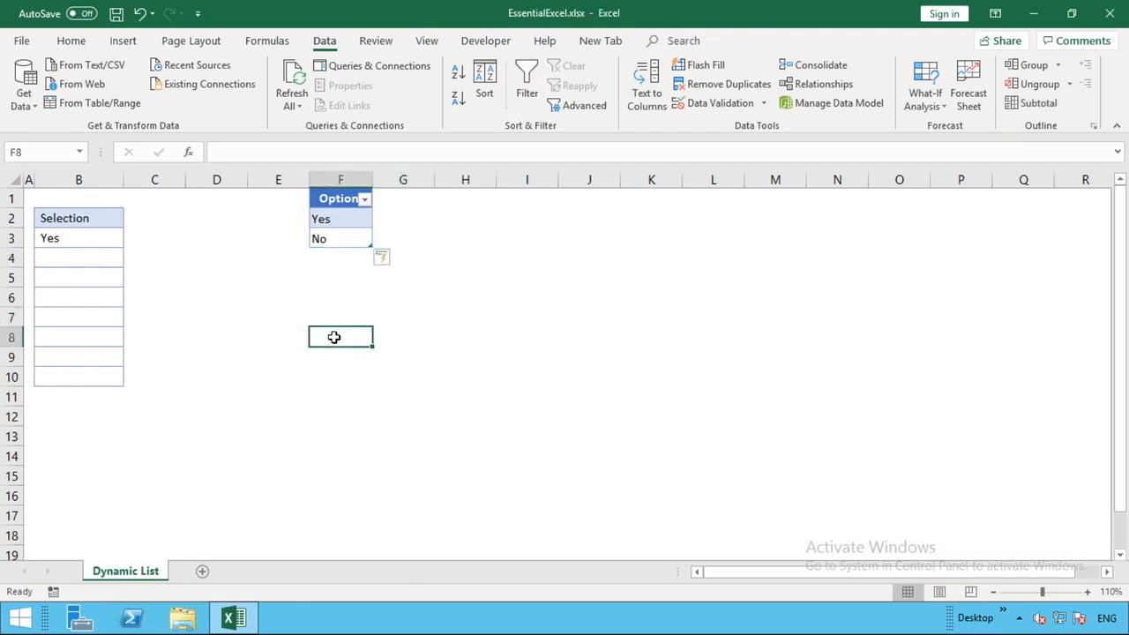
- Add the entry Maybe in cell F4, directly below No in the Options table
click(346, 258)
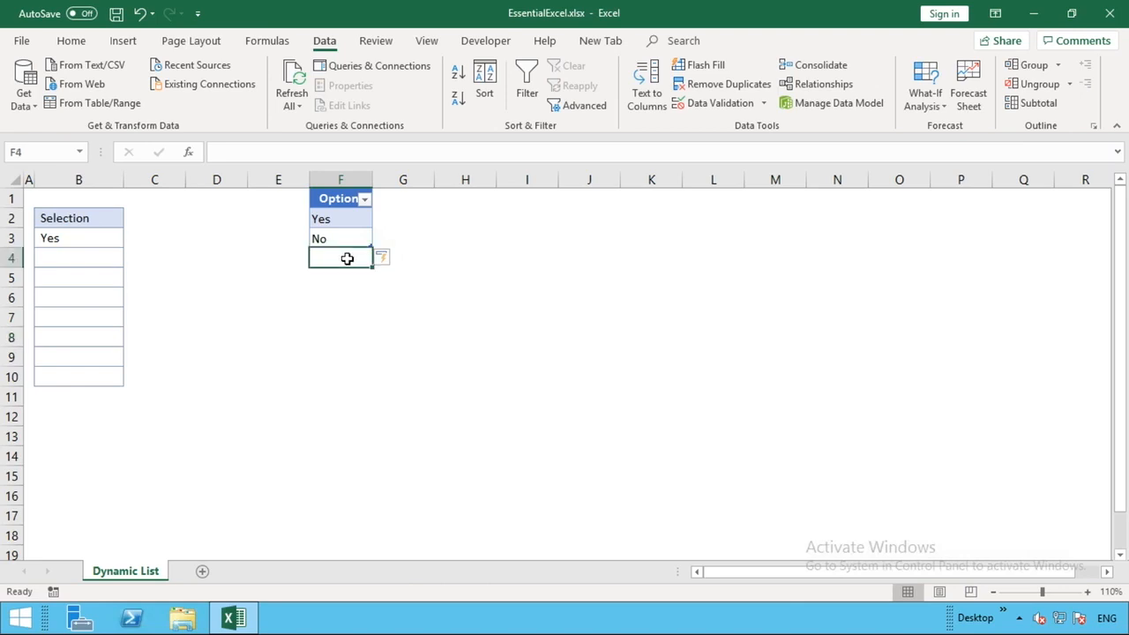
text(Maybe)
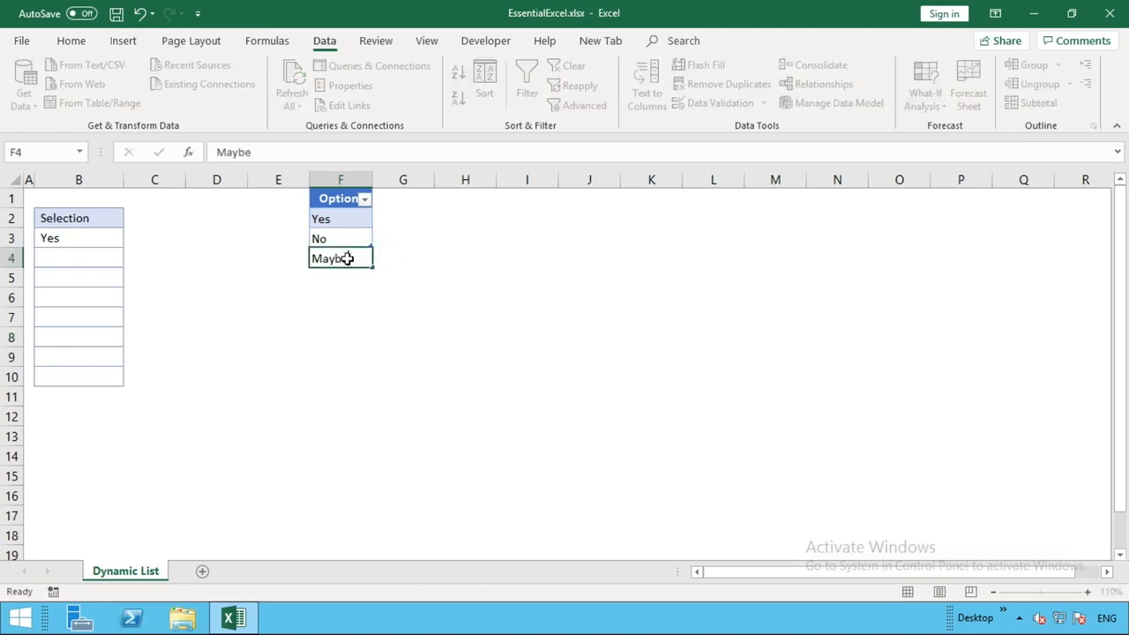
key(Return)
click(348, 306)
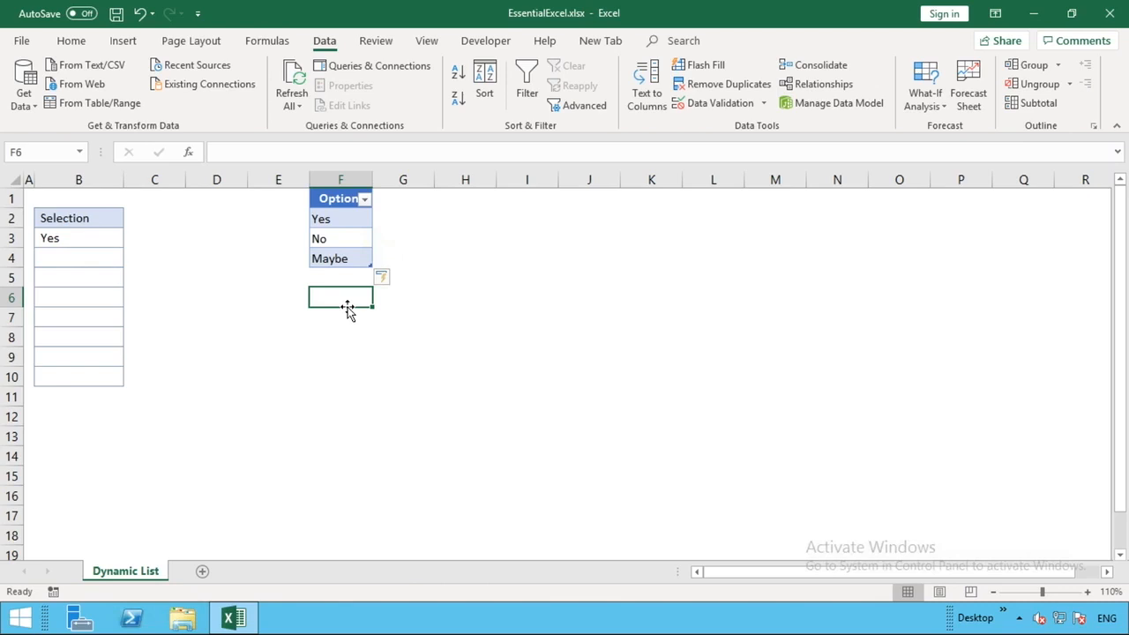
- Open the drop-down list in cell B3 to check which options it offers
click(111, 237)
click(131, 238)
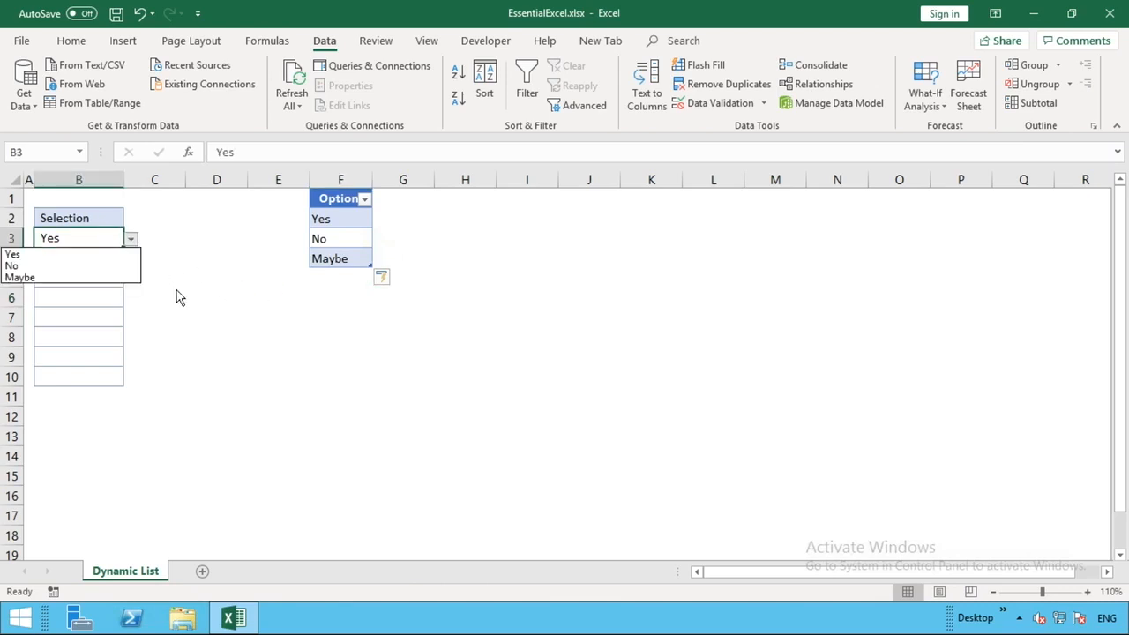